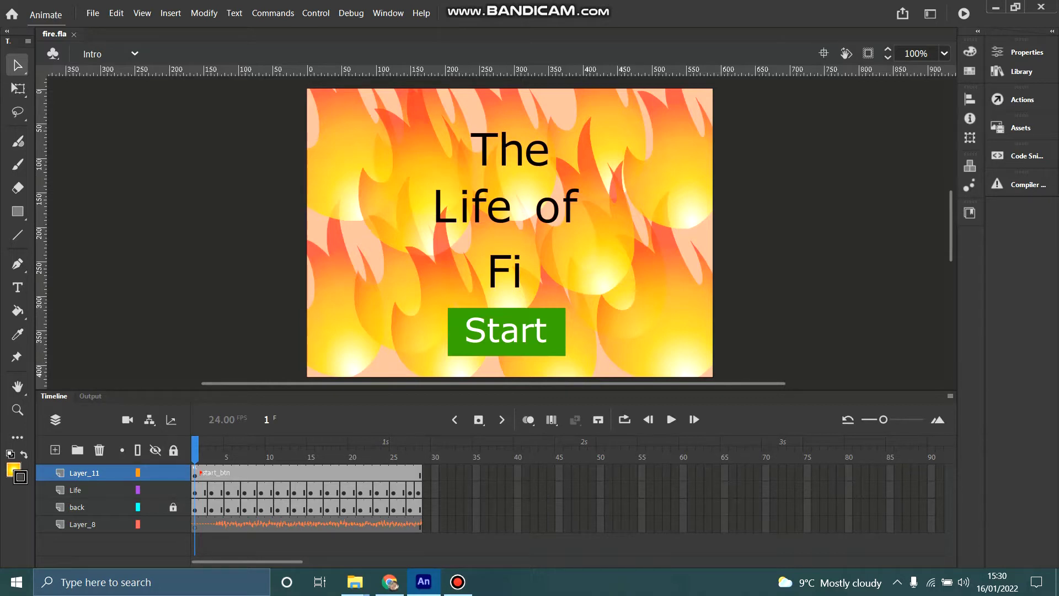
Step: Play the Intro scene's title animation and undo the last change to Layer_11's frames
click(389, 582)
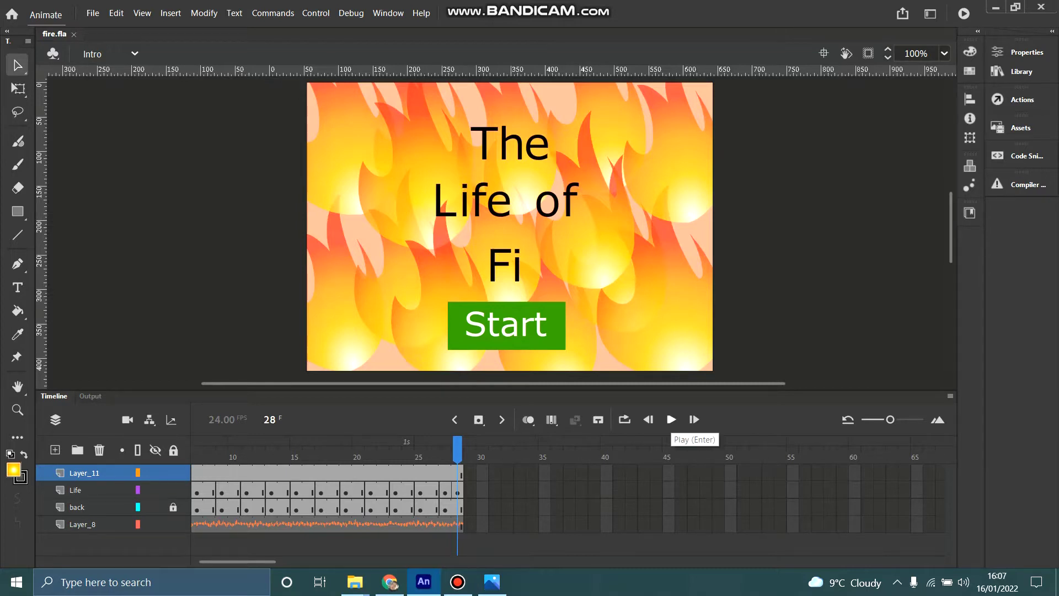
click(671, 419)
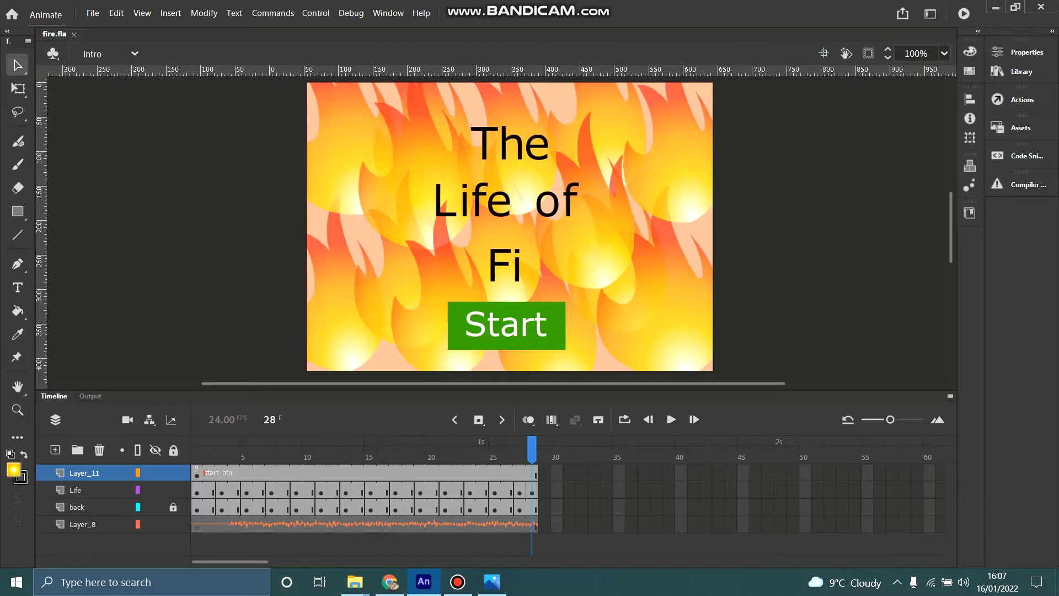
key(ctrl+z)
Step: Play the Intro scene from frame 4 and step back and forth through its frames to examine the title lettering animation
click(234, 447)
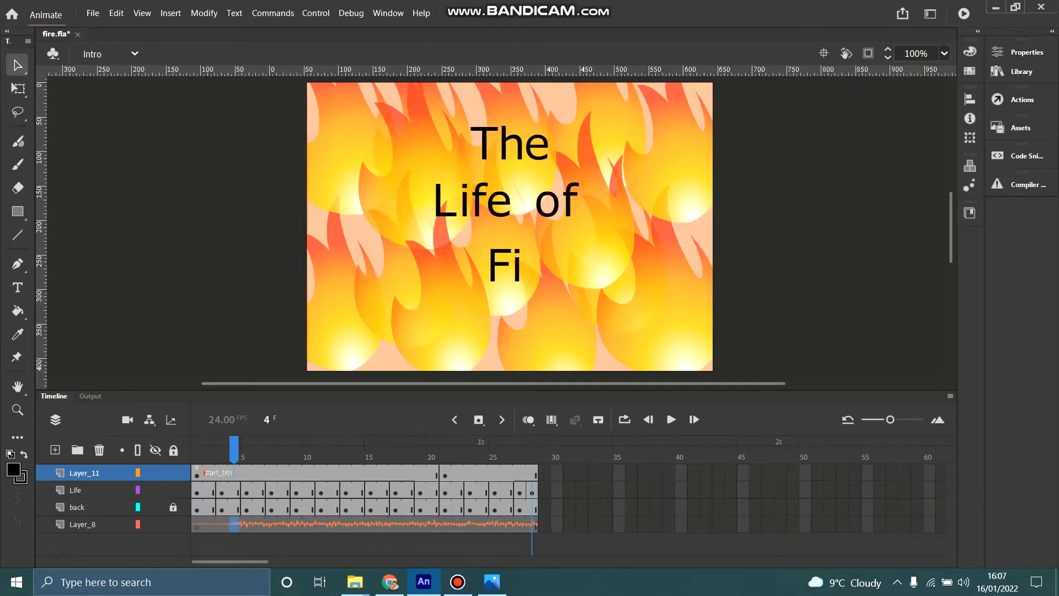
click(234, 524)
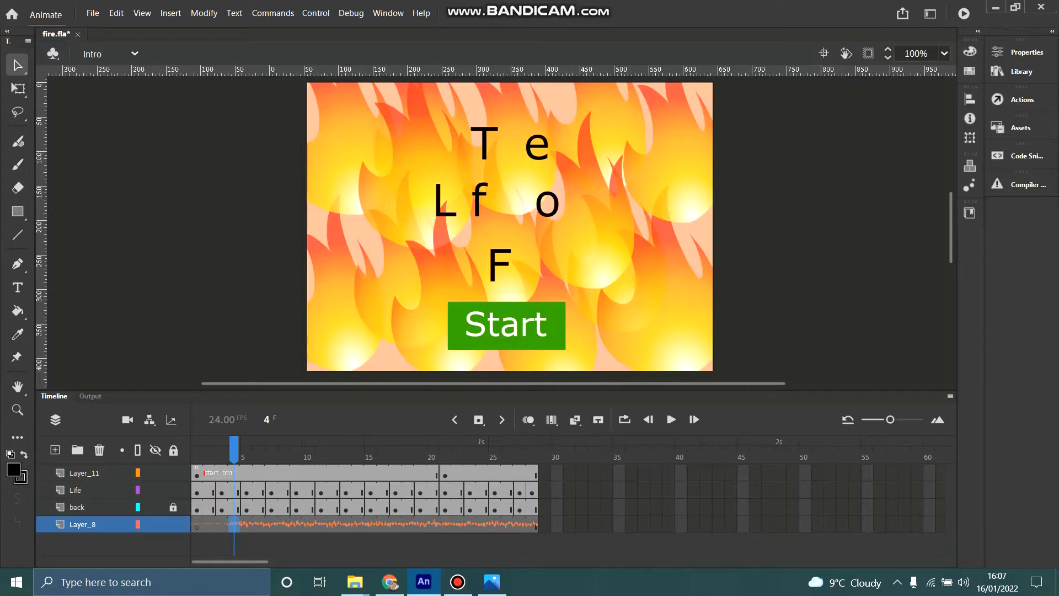
key(Return)
key(comma)
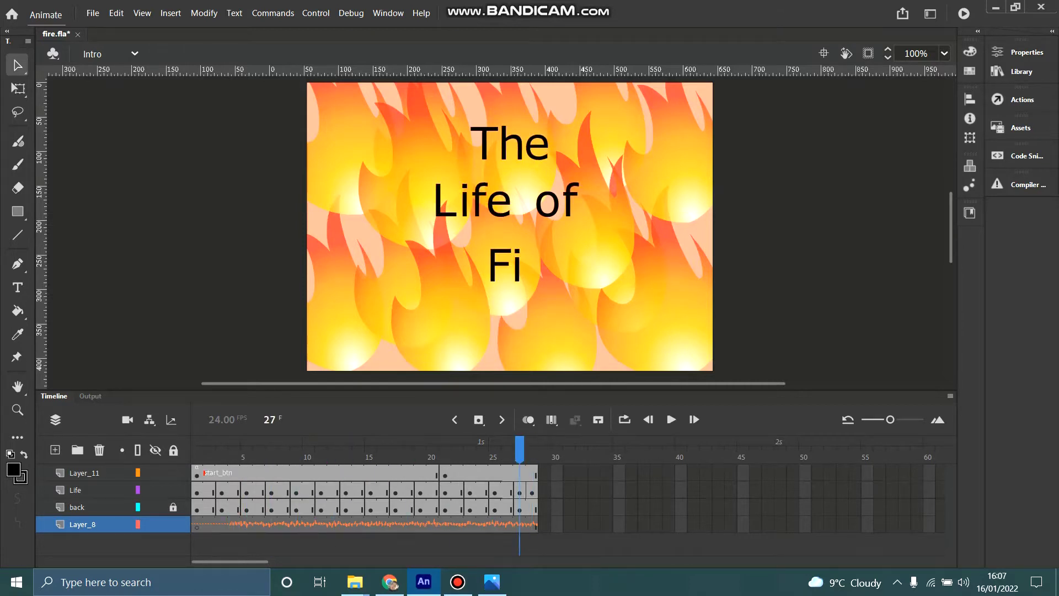
key(comma)
key(comma)
key(comma)
key(comma)
key(comma)
key(comma)
key(comma)
key(comma)
key(comma)
key(comma)
key(comma)
key(comma)
key(comma)
key(comma)
key(comma)
key(comma)
key(period)
key(period)
key(period)
key(period)
key(period)
key(period)
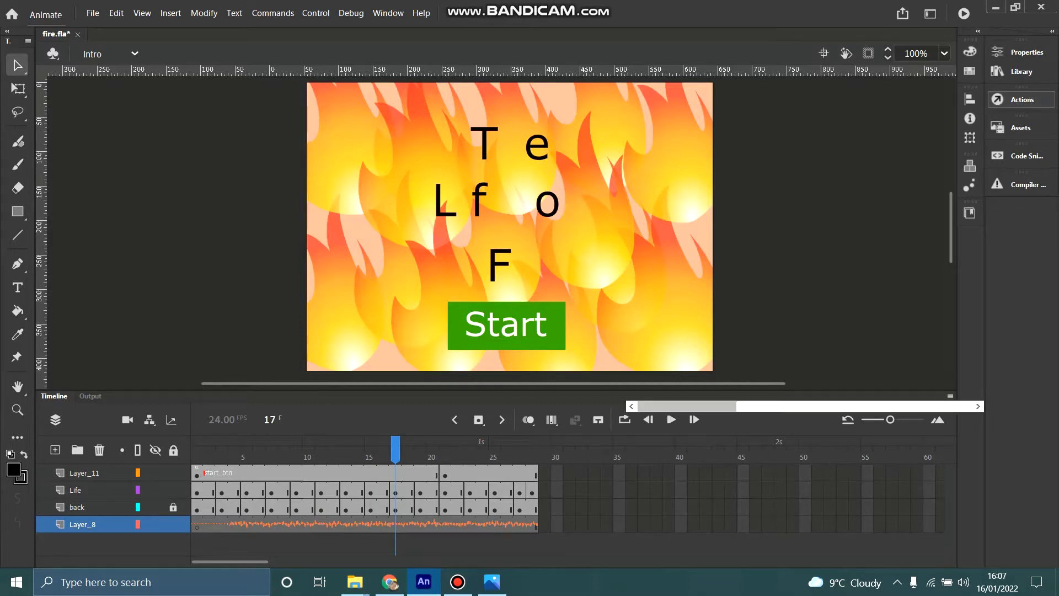
Step: View the Start button's script on Layer_11 of the Intro scene
key(F9)
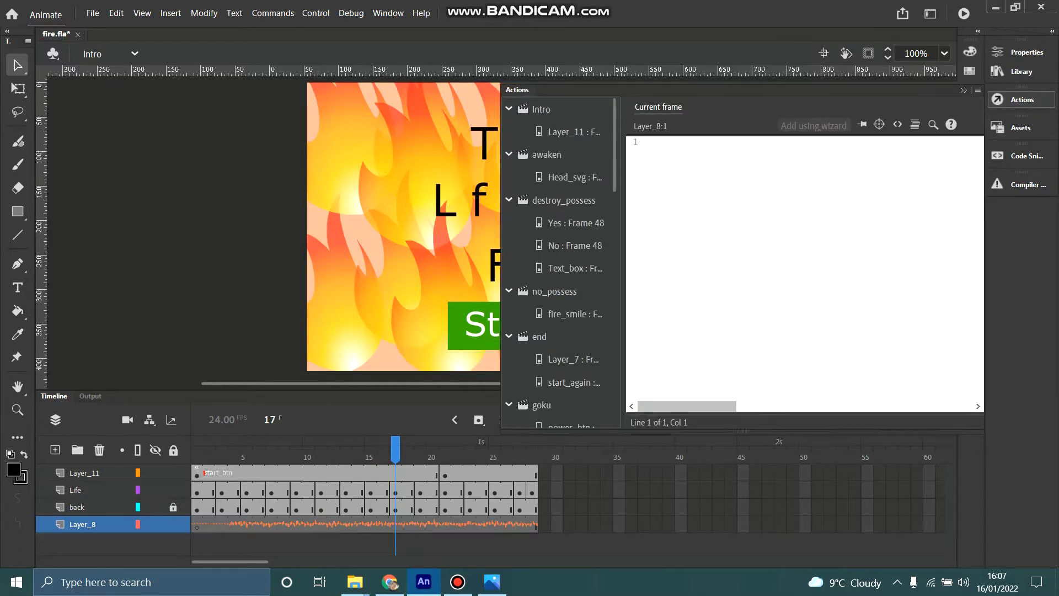
click(568, 131)
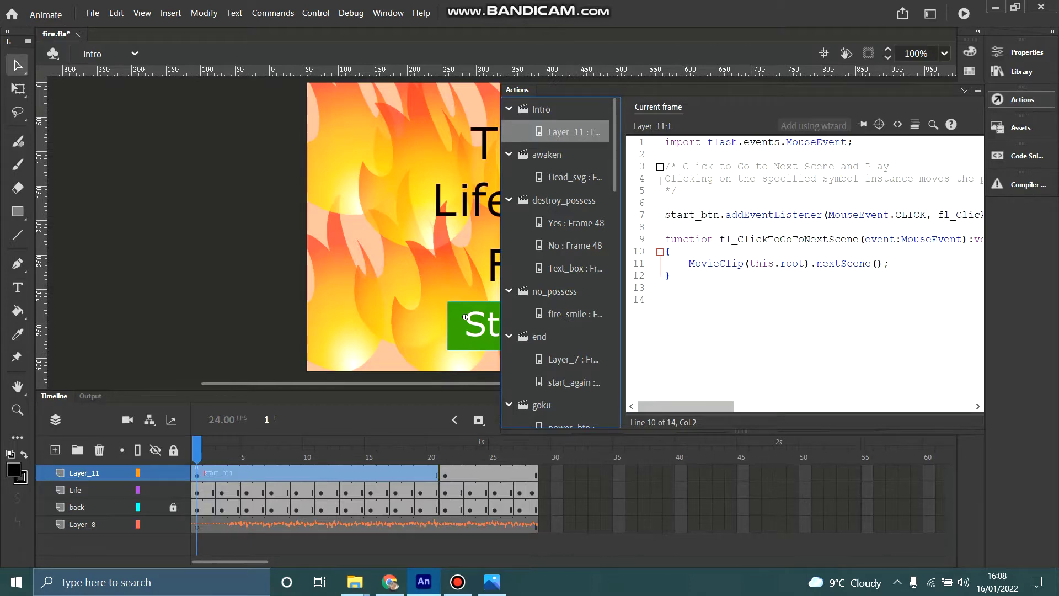
key(F9)
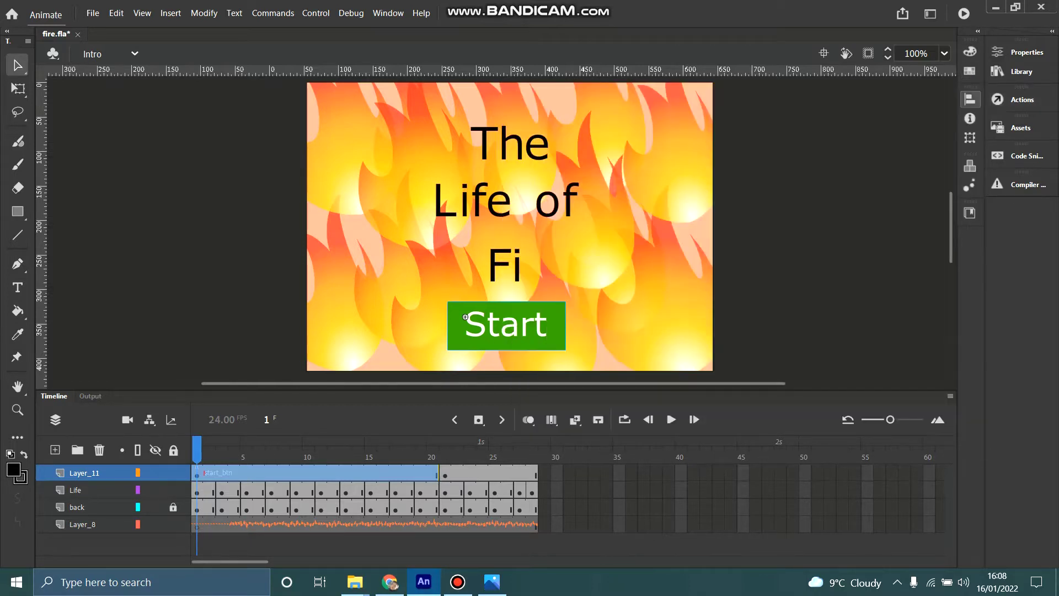
Step: Switch to the awaken scene, play its animation, and step back through the frames toward the start
click(110, 53)
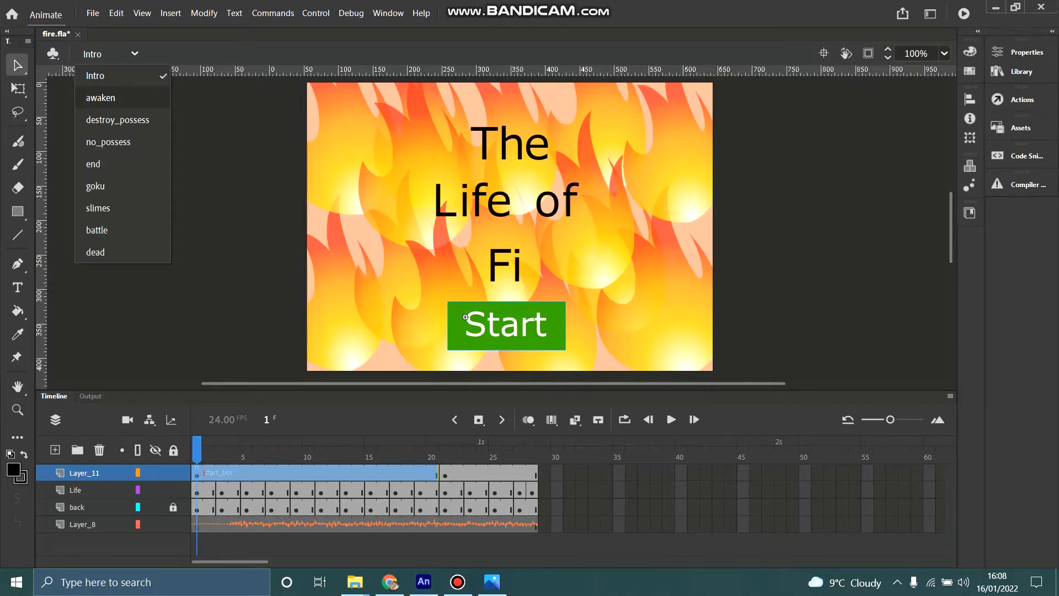
click(101, 97)
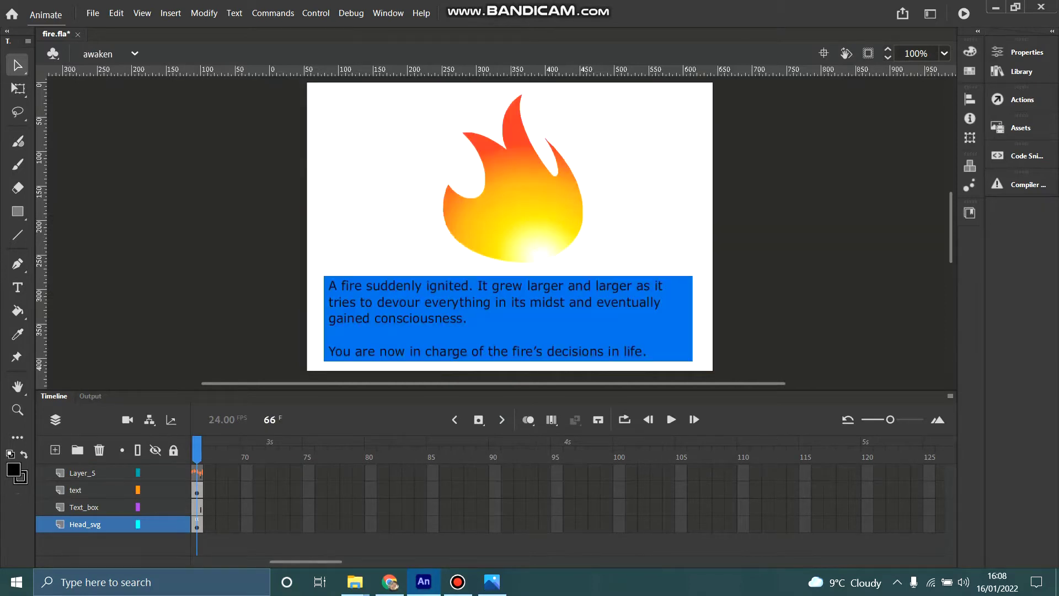
click(671, 419)
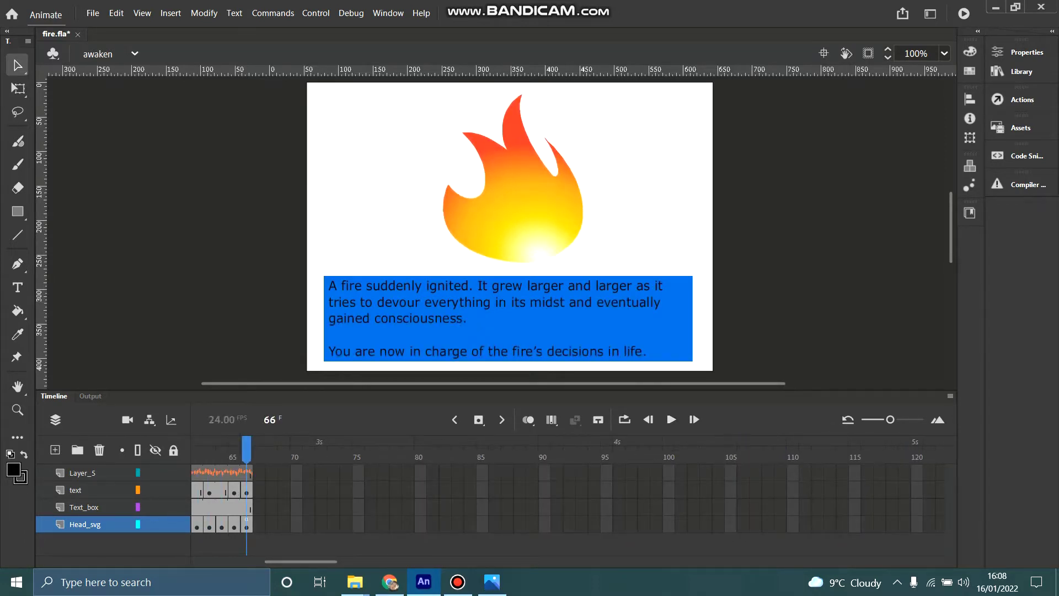
key(comma)
key(comma)
key(comma)
key(comma)
key(comma)
key(comma)
key(comma)
key(comma)
key(comma)
key(comma)
key(comma)
key(comma)
key(comma)
key(comma)
key(comma)
key(comma)
key(comma)
key(comma)
key(comma)
key(comma)
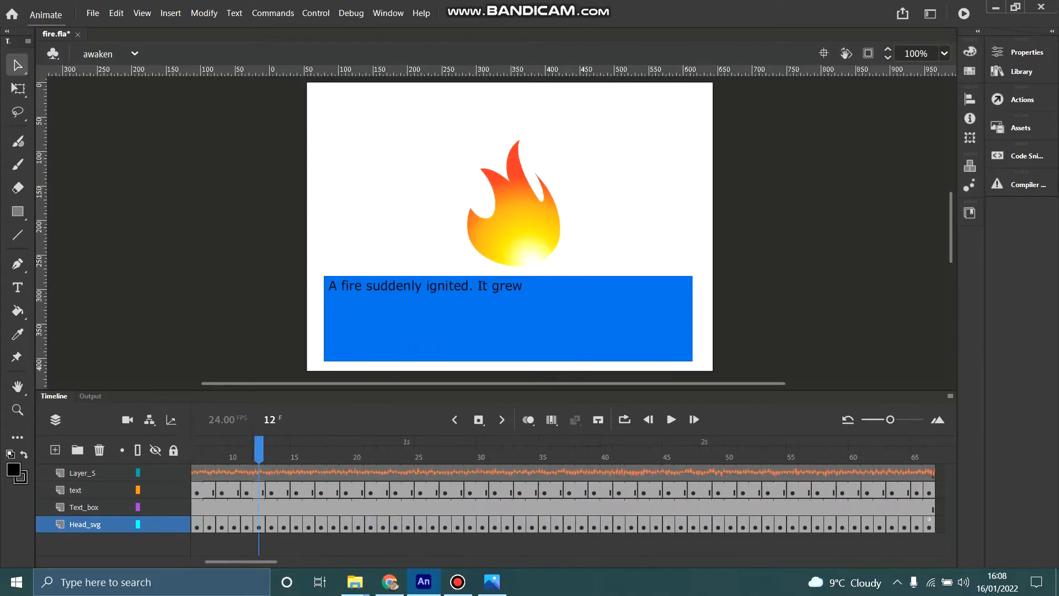
Step: Inspect the text box and text at frame 1 and step forward to the last frame to examine the growing flame and narration
click(83, 507)
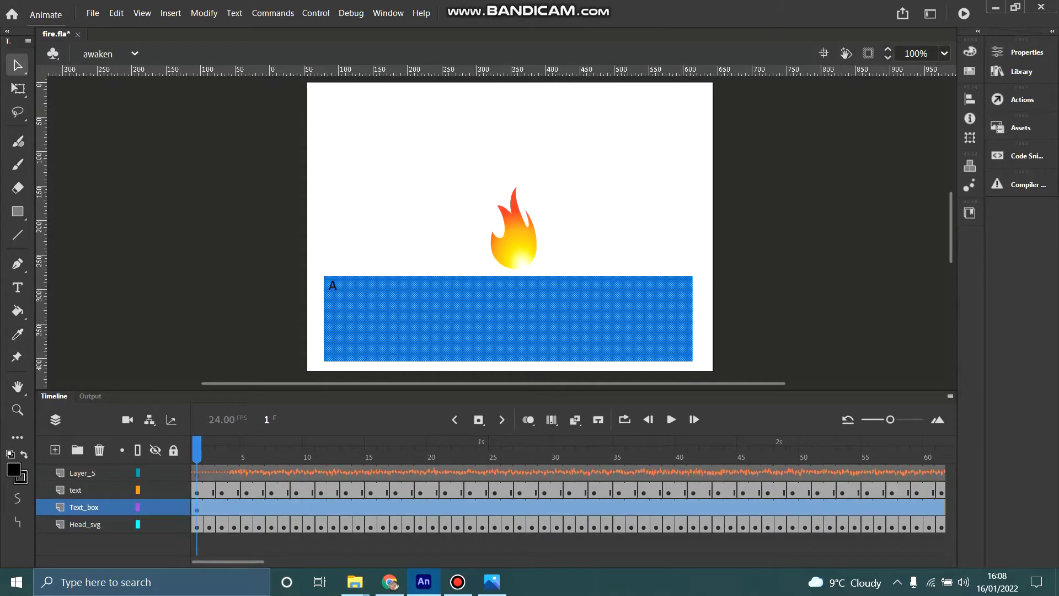
click(333, 285)
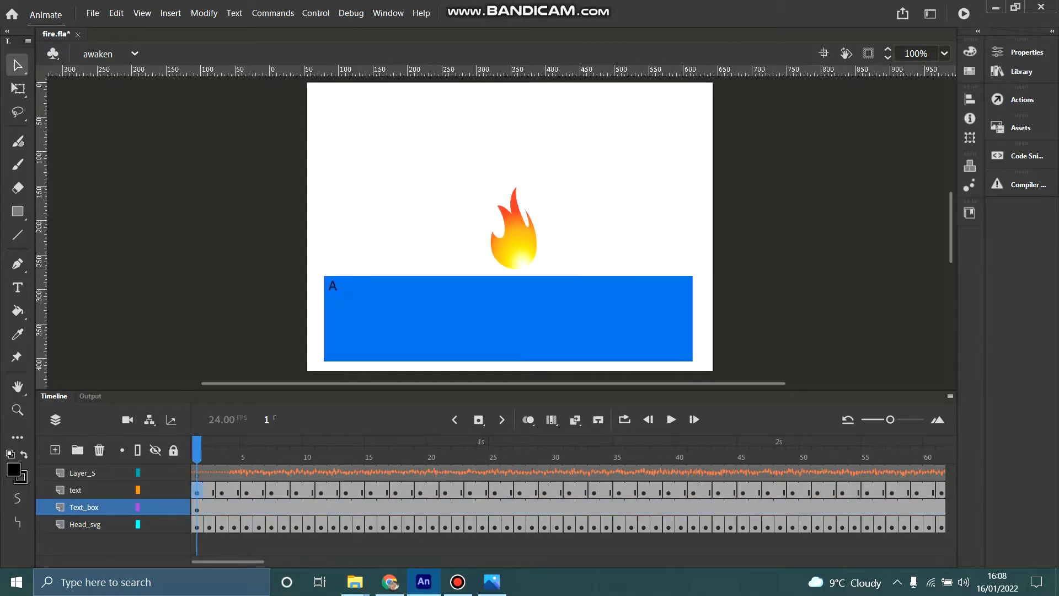
key(period)
key(period)
key(period)
key(period)
key(period)
key(period)
key(period)
key(period)
key(period)
key(period)
key(period)
key(period)
key(period)
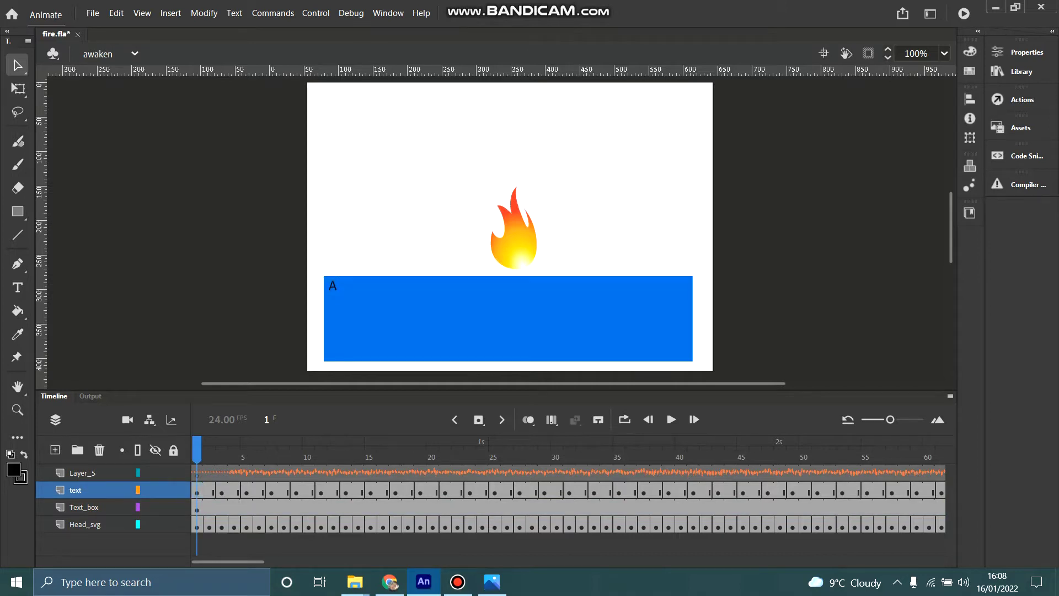
key(period)
key(period)
key(period)
key(period)
key(period)
key(period)
key(period)
key(period)
key(period)
key(period)
key(period)
key(period)
key(period)
key(period)
key(period)
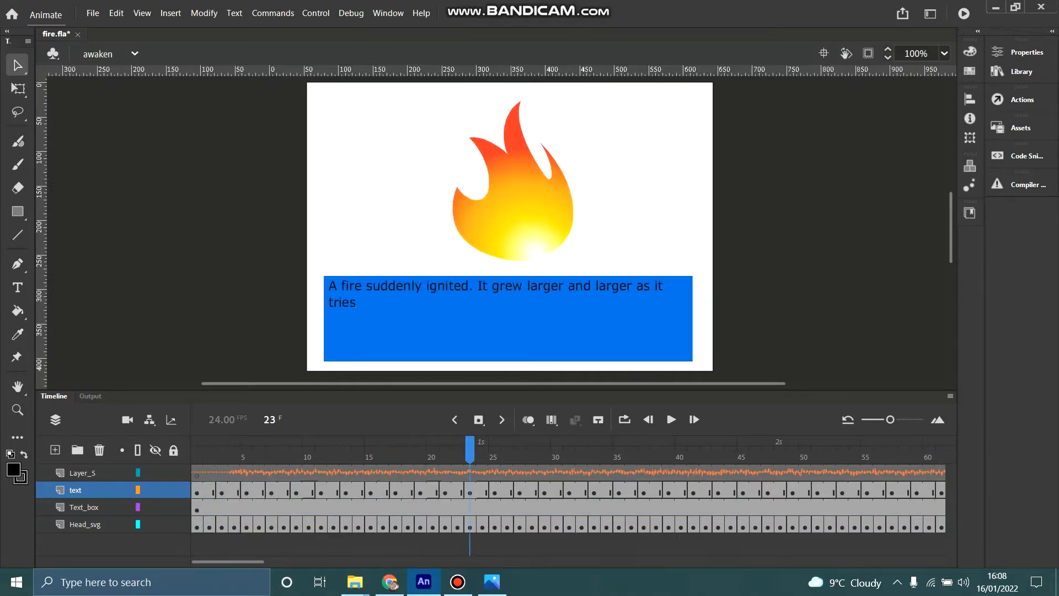
key(period)
key(period)
key(period)
key(period)
key(period)
key(period)
key(period)
key(period)
key(period)
key(period)
key(period)
key(period)
key(period)
key(period)
key(period)
key(period)
key(period)
key(period)
key(period)
key(period)
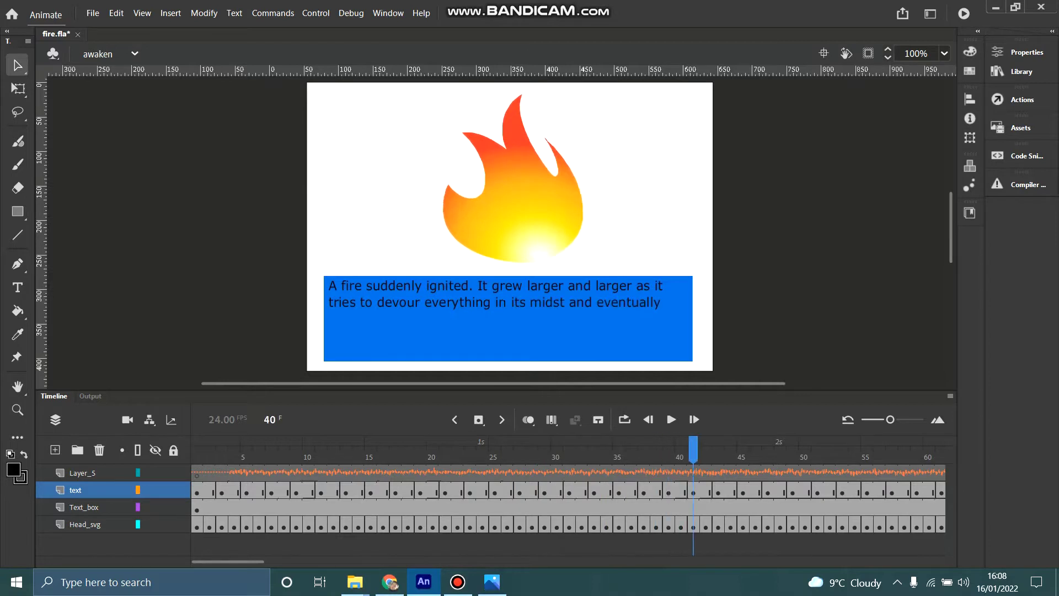
key(period)
key(period)
key(period)
key(period)
key(period)
key(period)
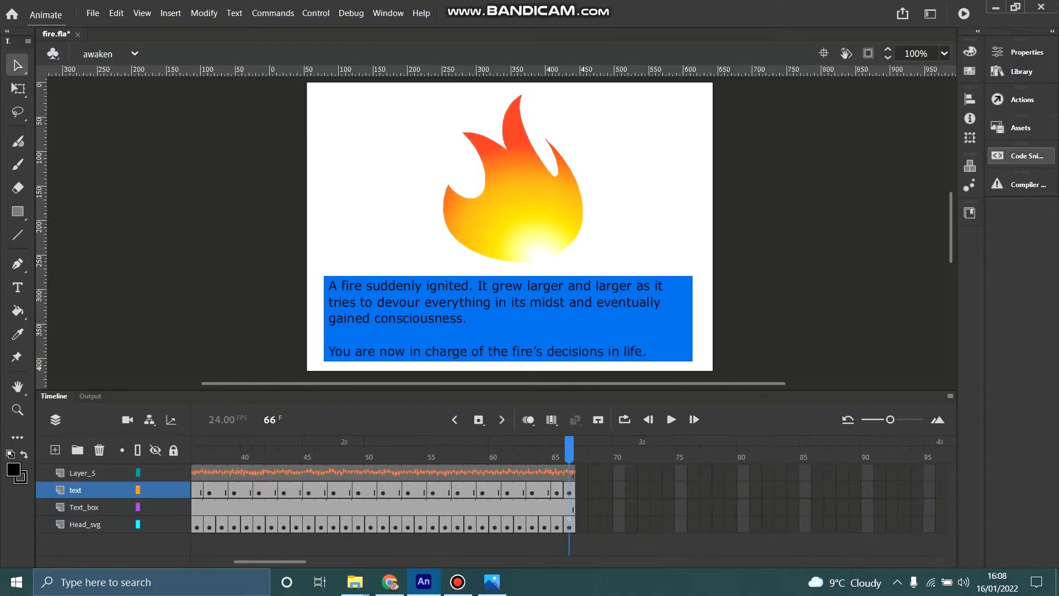
Step: View the script on the awaken scene's last Head_svg frame that leads to the destroy_possess scene
click(1021, 100)
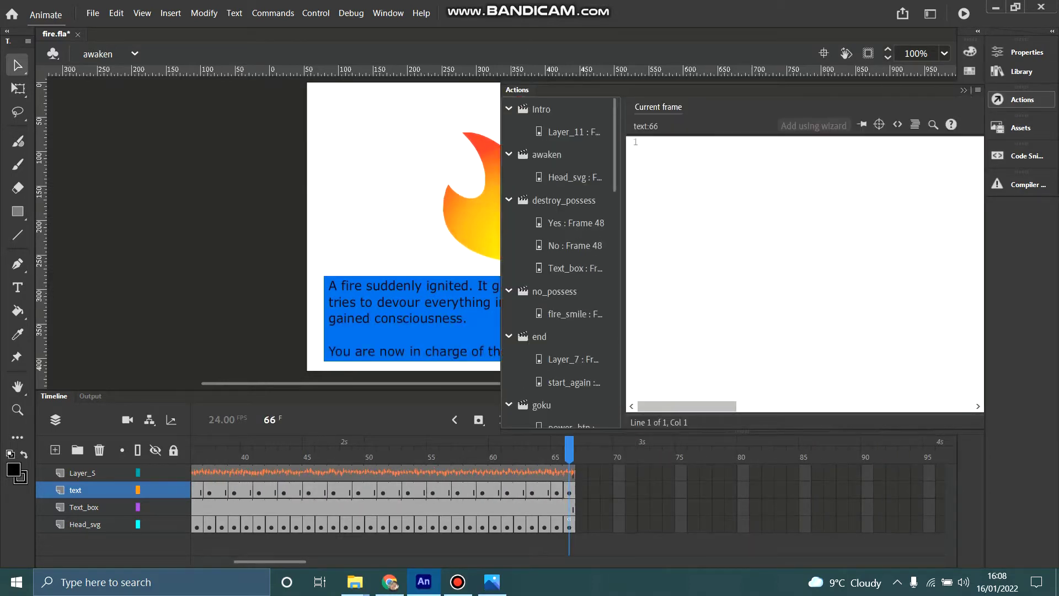
click(575, 177)
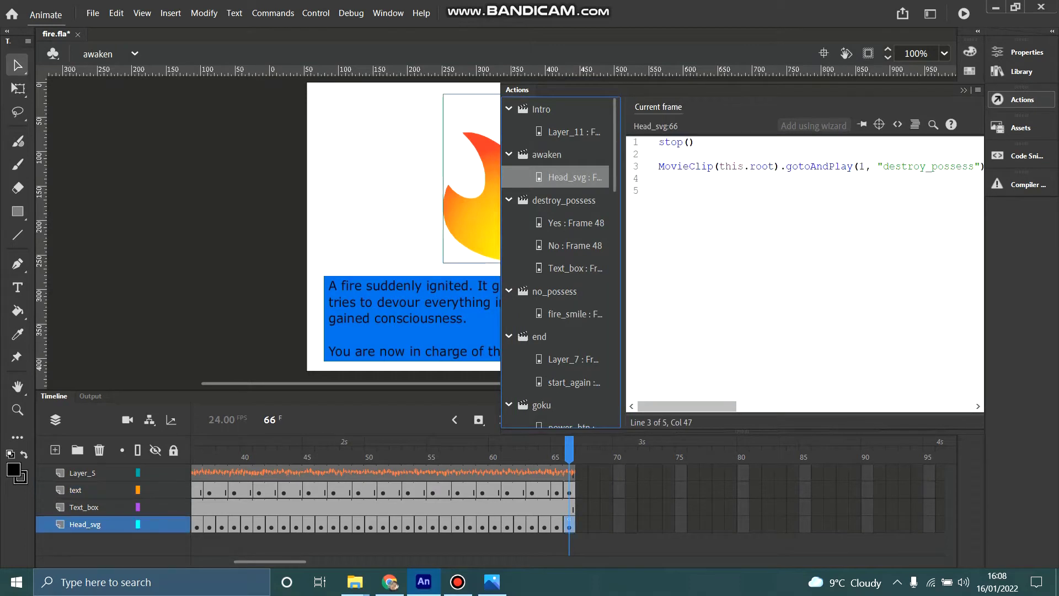
click(659, 179)
Step: Switch to the destroy_possess scene, play it, and scrub through the ember animation to the end of the scene
click(135, 54)
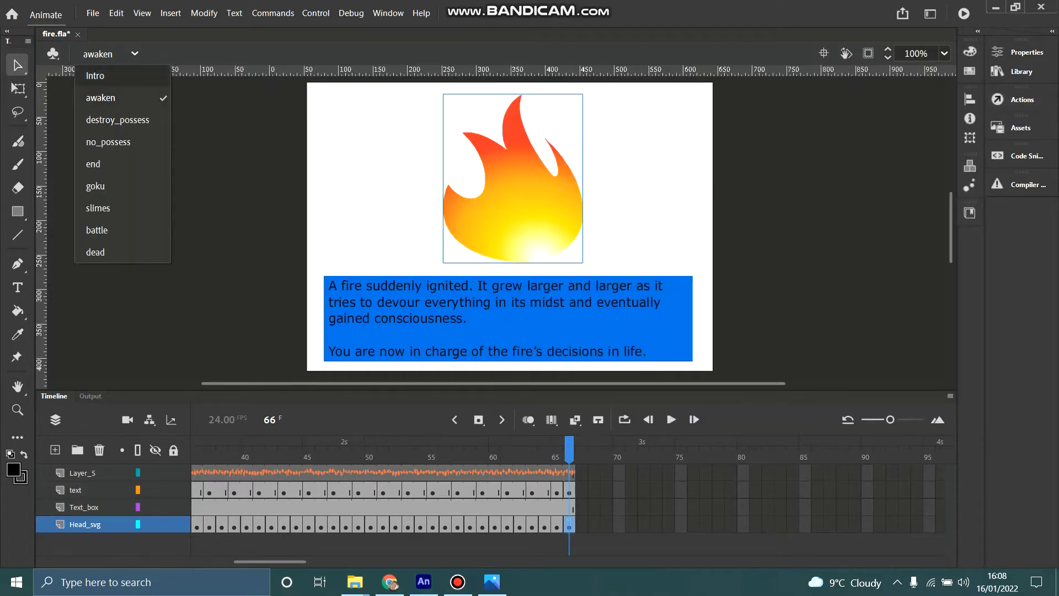
click(118, 120)
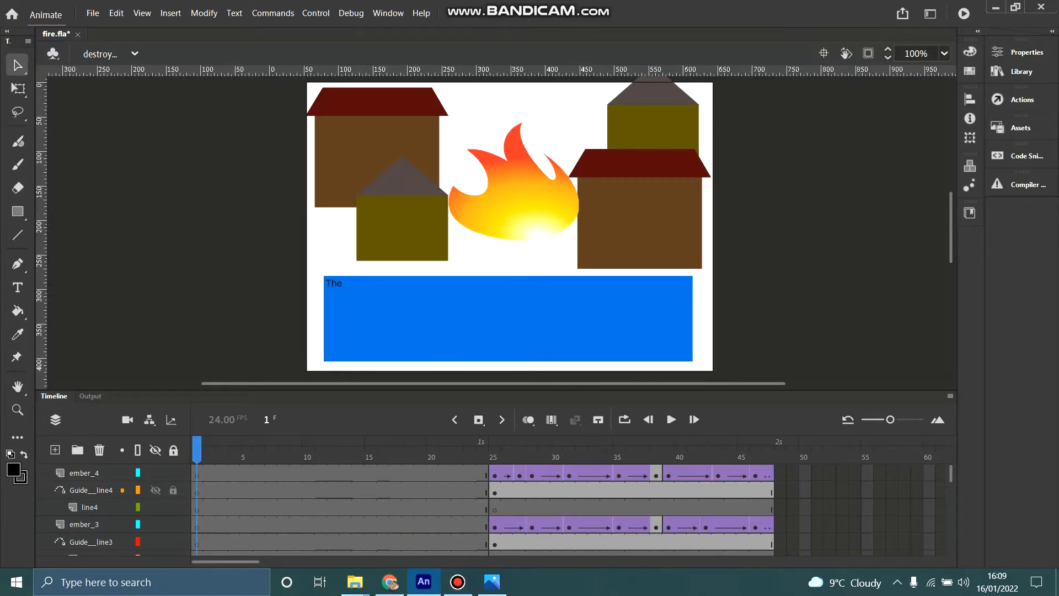
key(Return)
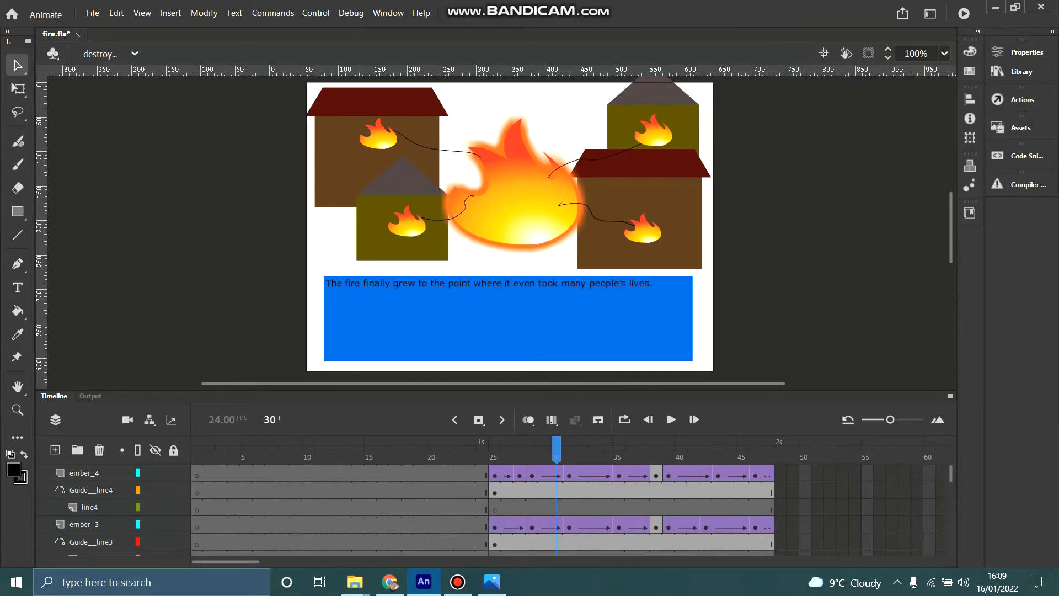
drag(619, 450, 594, 449)
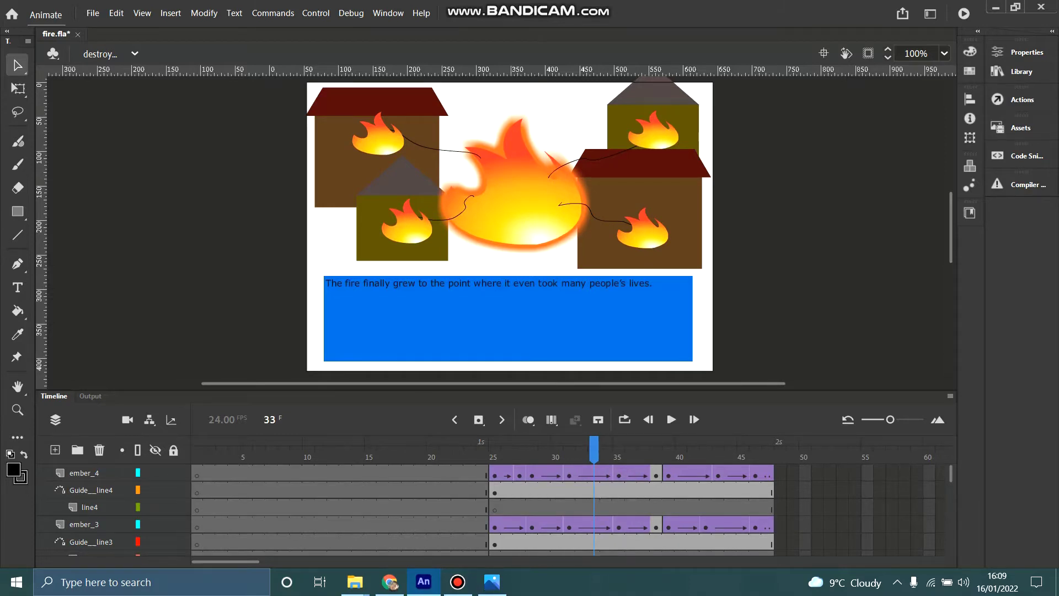
drag(594, 449, 643, 449)
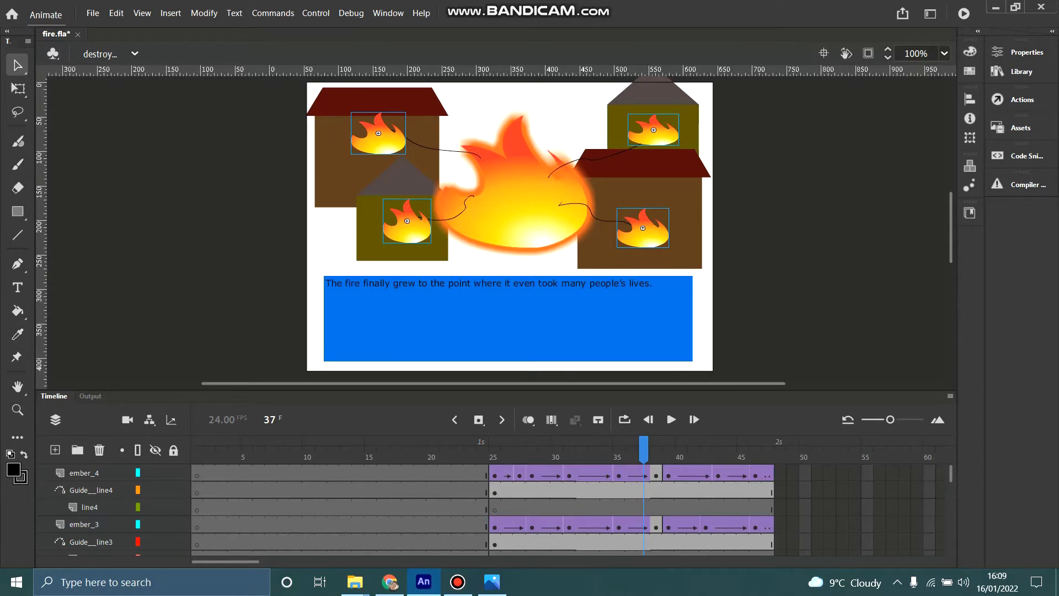
drag(644, 450, 852, 449)
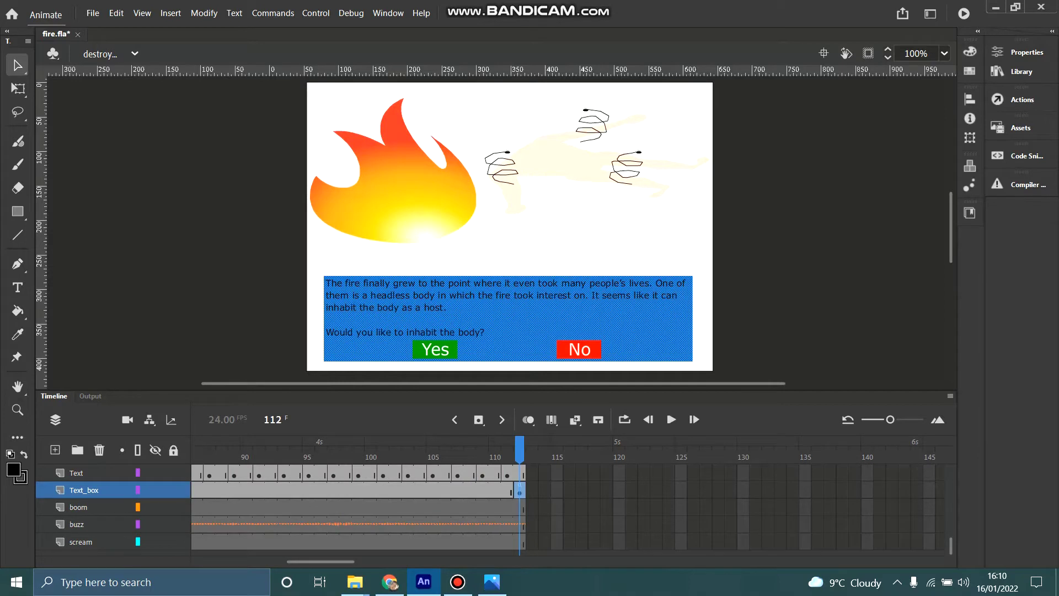
Step: Select the No button and examine its script, highlighting the click listener and the noPossess function
click(578, 348)
click(134, 54)
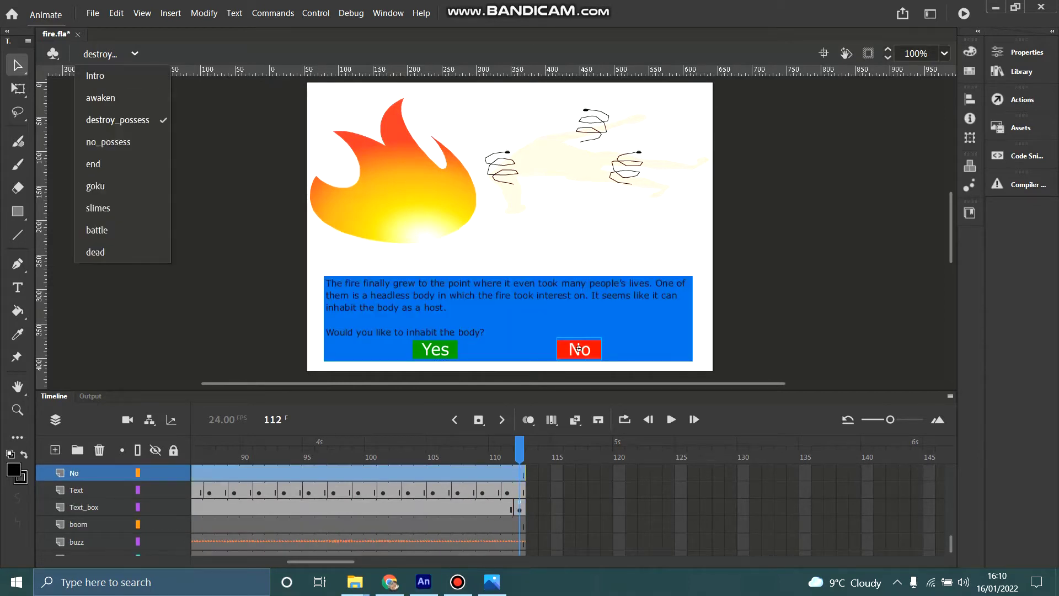
click(1022, 99)
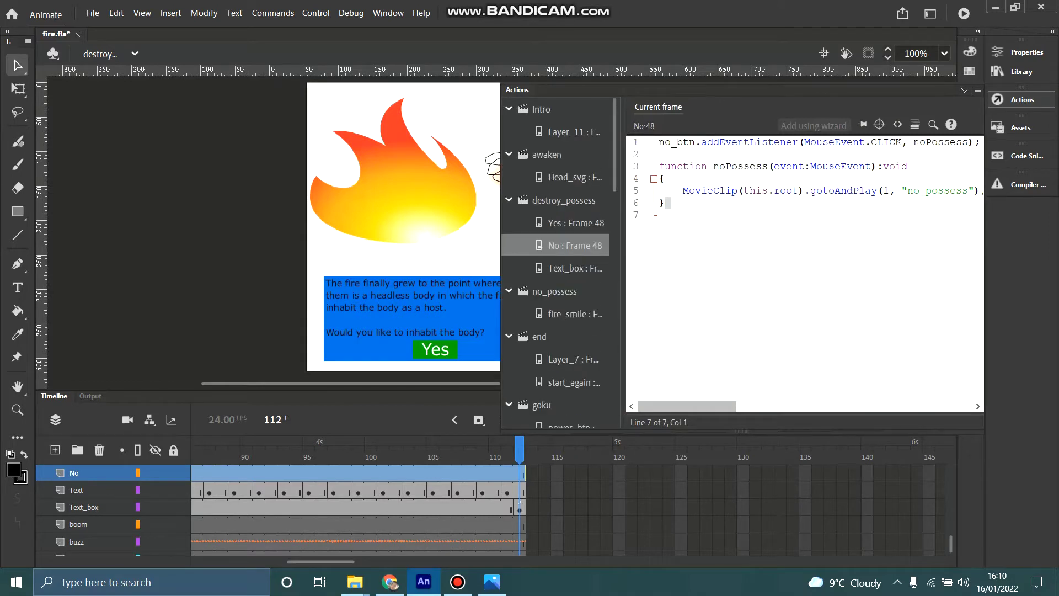
key(shift+Up)
key(shift+Up)
key(shift+Up)
key(shift+Up)
key(shift+Up)
key(shift+Home)
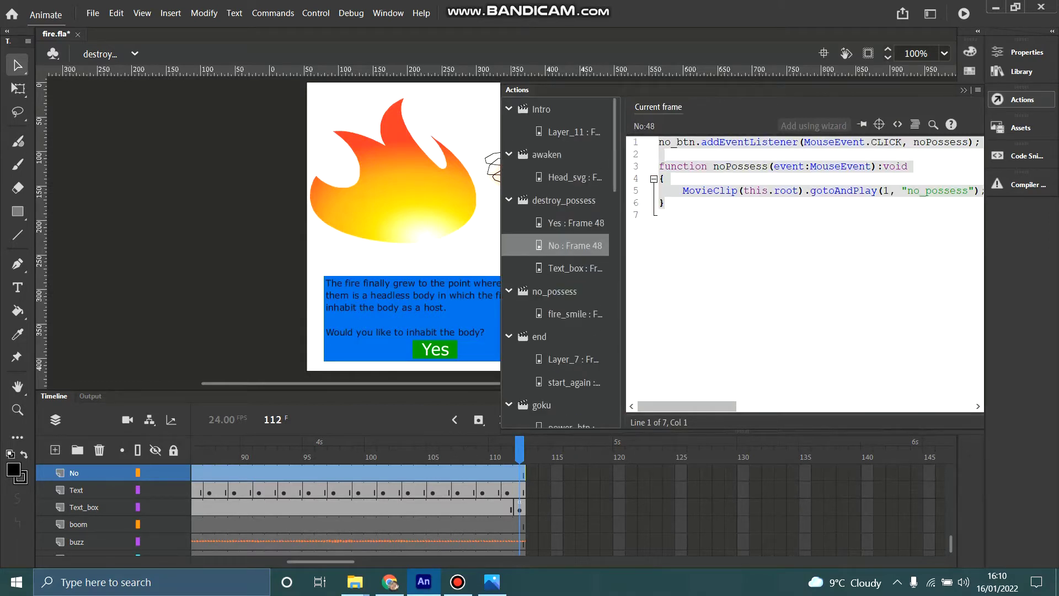
click(926, 191)
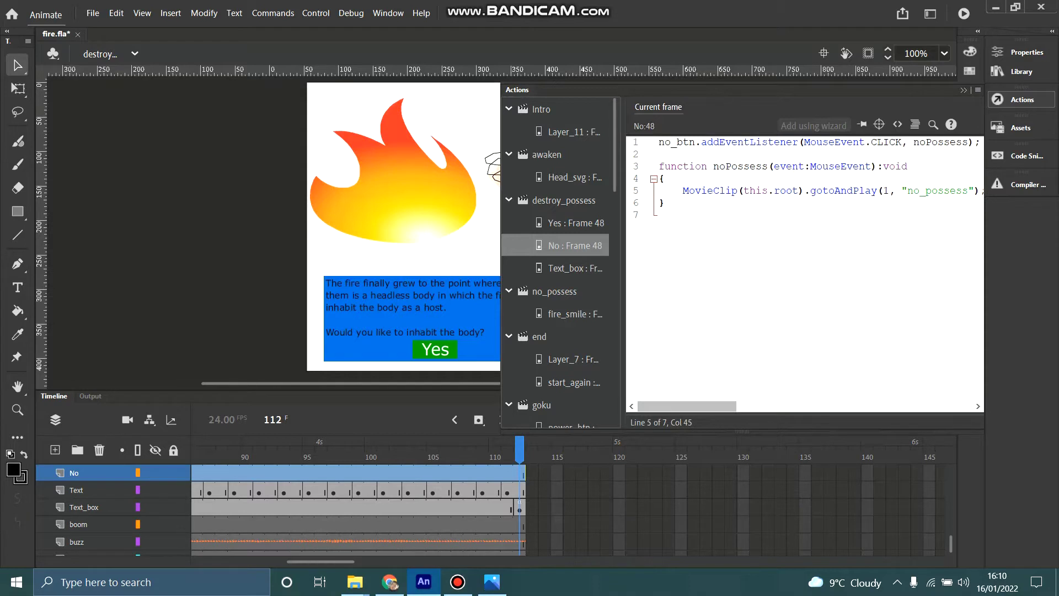
Step: Switch to the no_possess scene, play it twice from the first frame, and go to frame 40
click(135, 53)
click(105, 142)
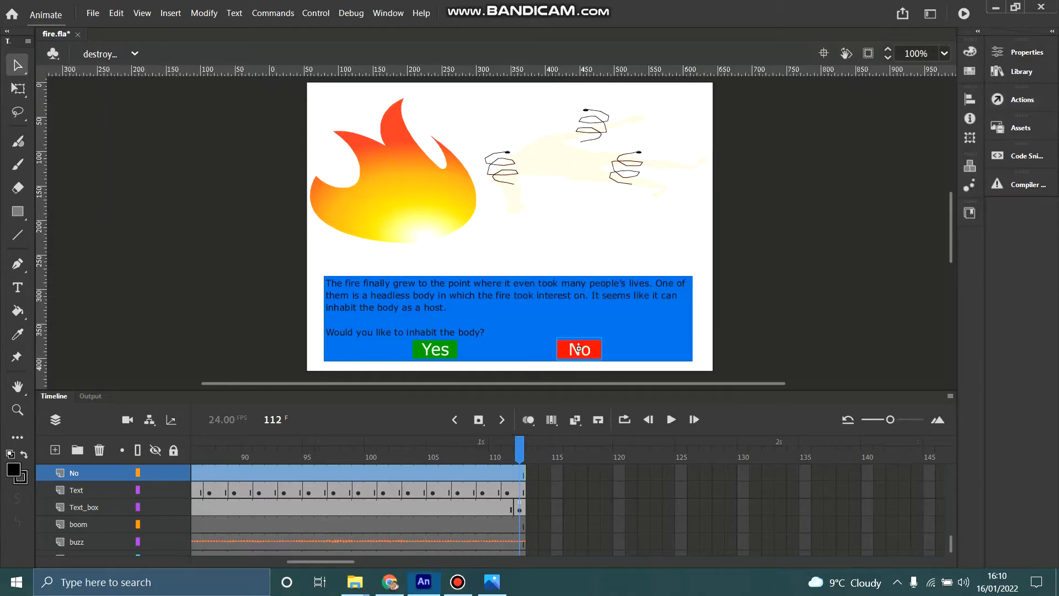
click(671, 419)
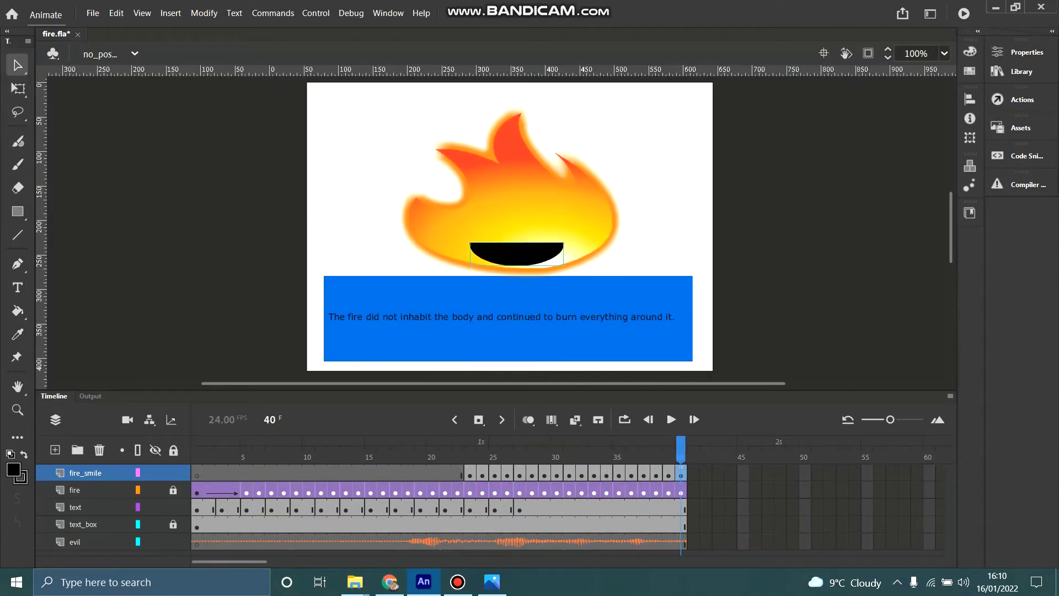
click(196, 489)
key(Return)
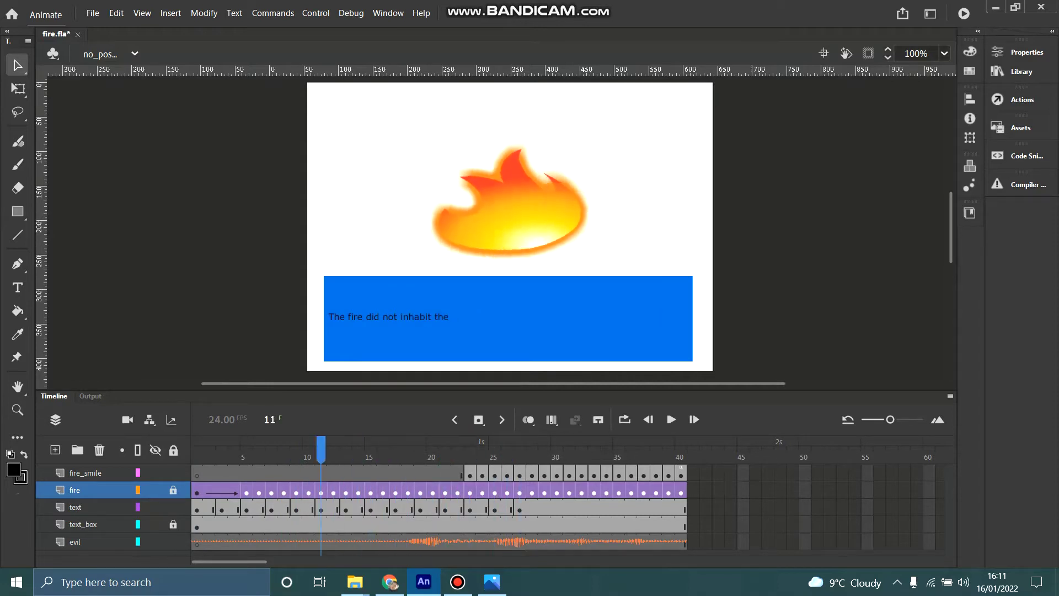
drag(433, 490, 681, 507)
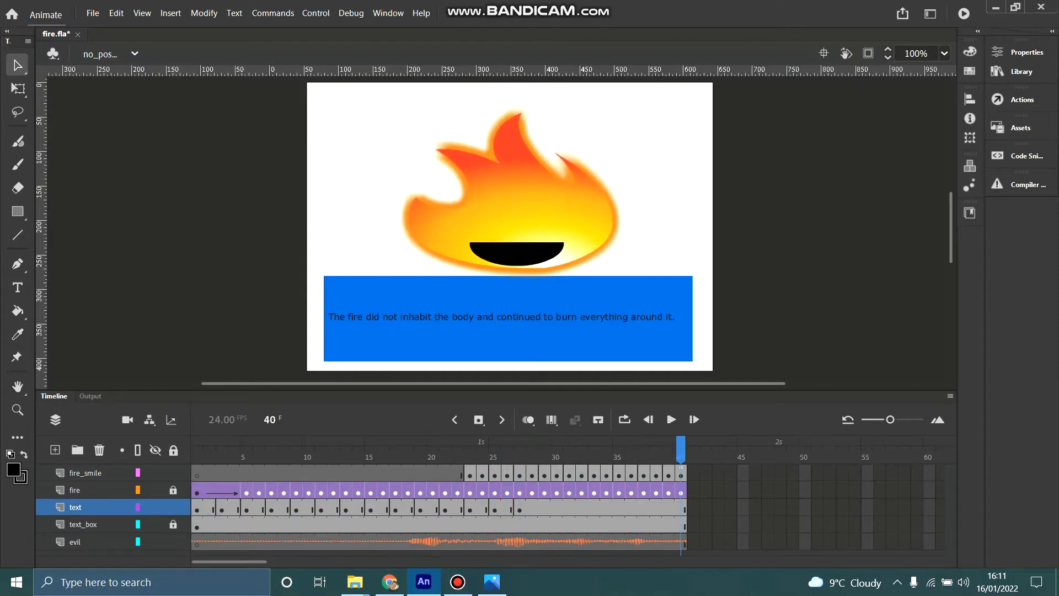
Step: View the script on frame 40 of the no_possess scene's fire_smile layer and highlight its stop and gotoAndPlay lines
click(135, 53)
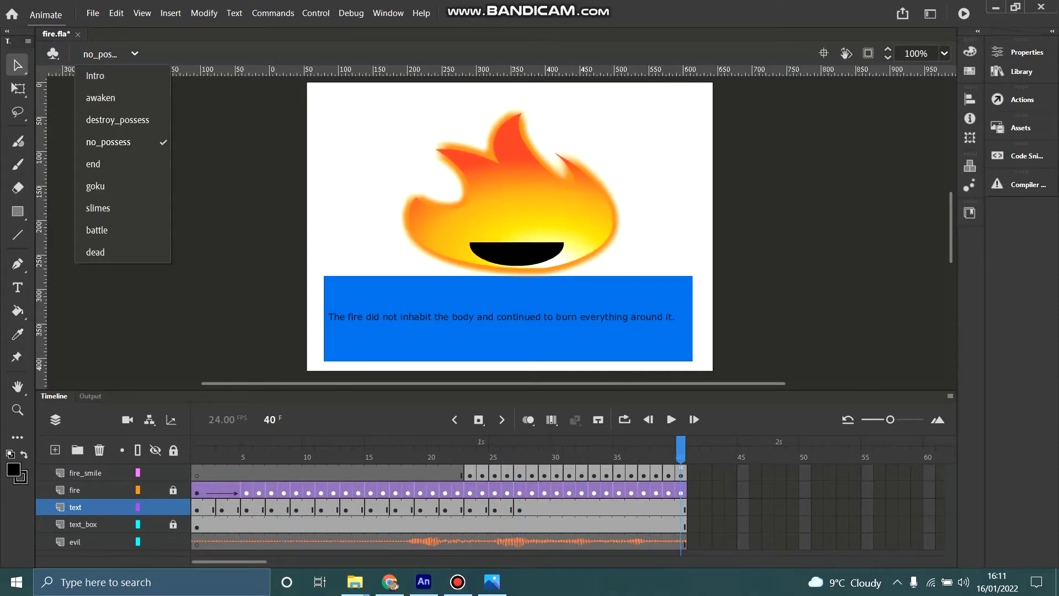
click(1021, 100)
click(1021, 100)
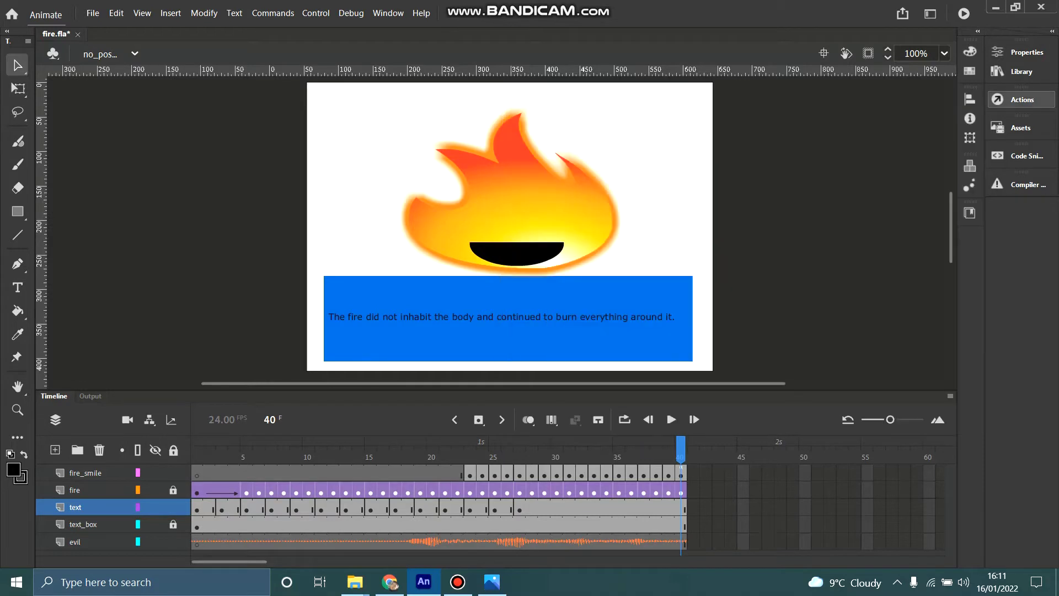
click(1021, 100)
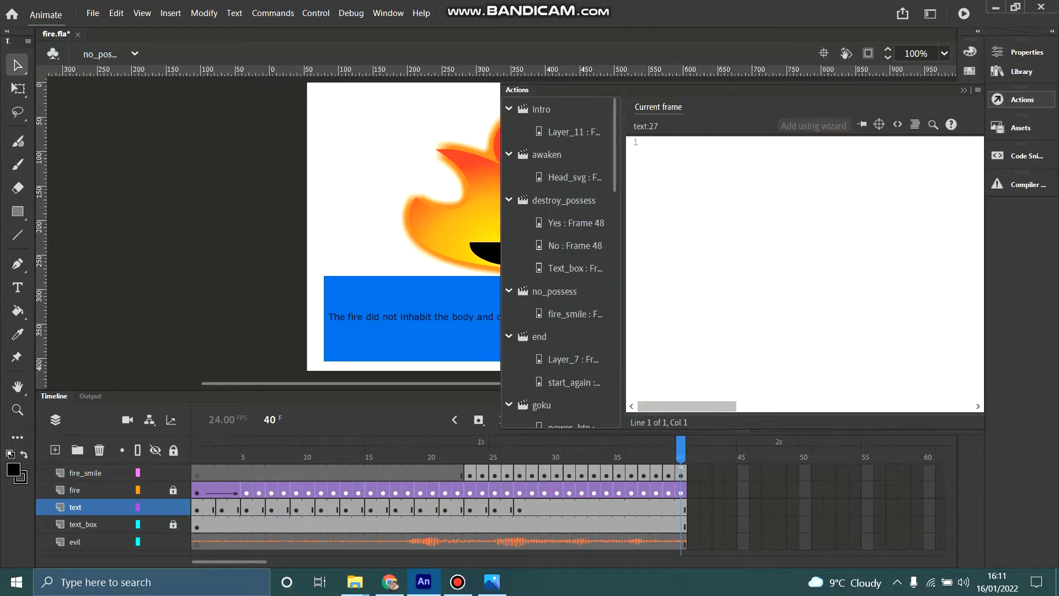
click(571, 313)
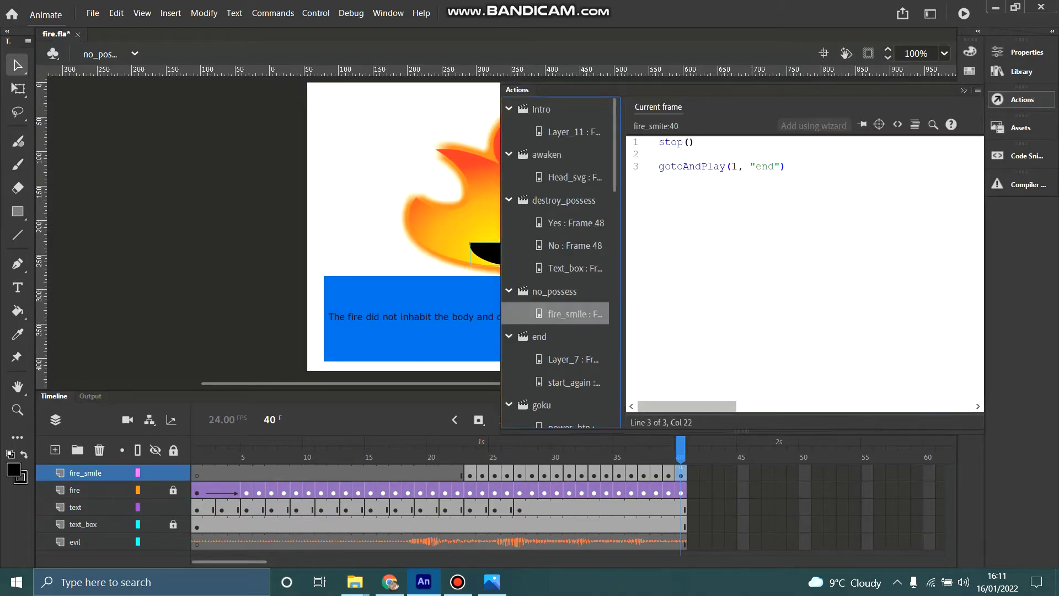
drag(785, 166, 670, 142)
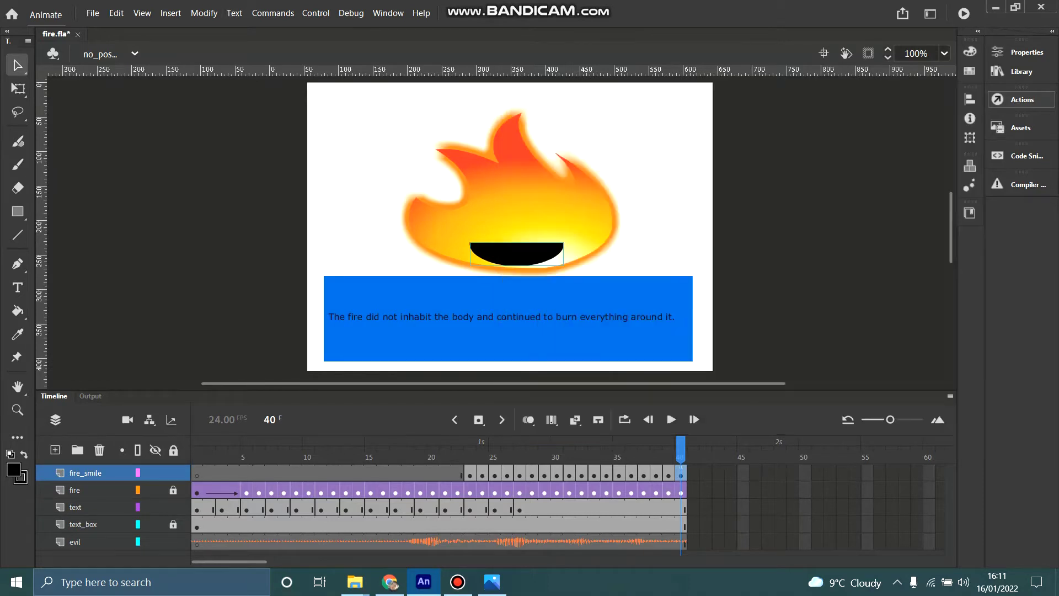
Step: Switch to the end scene, play it, and examine the Start Again button's script with all its code highlighted
click(134, 53)
click(97, 163)
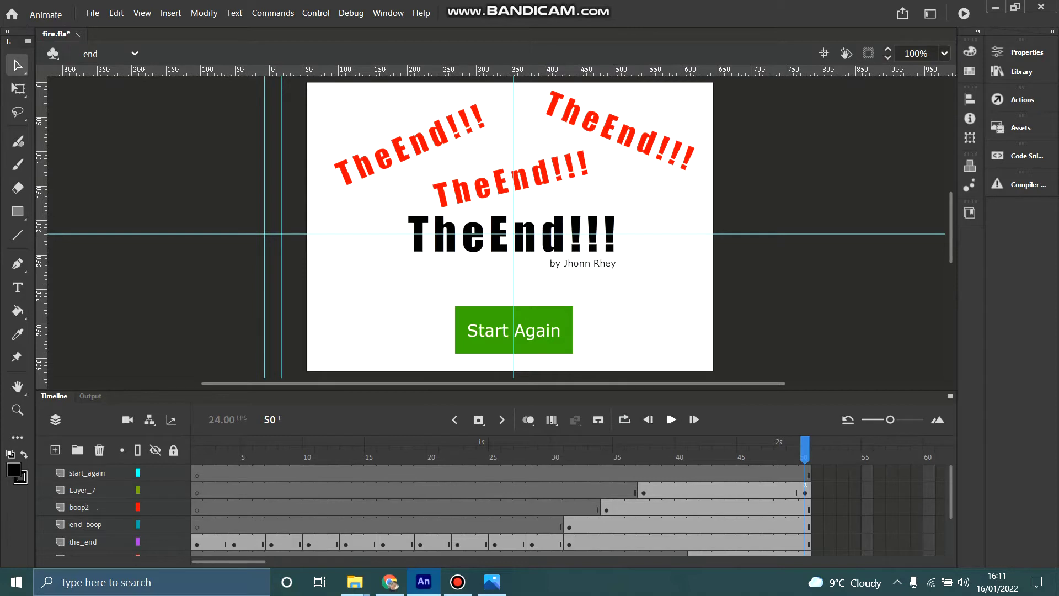
click(671, 419)
click(513, 331)
key(F9)
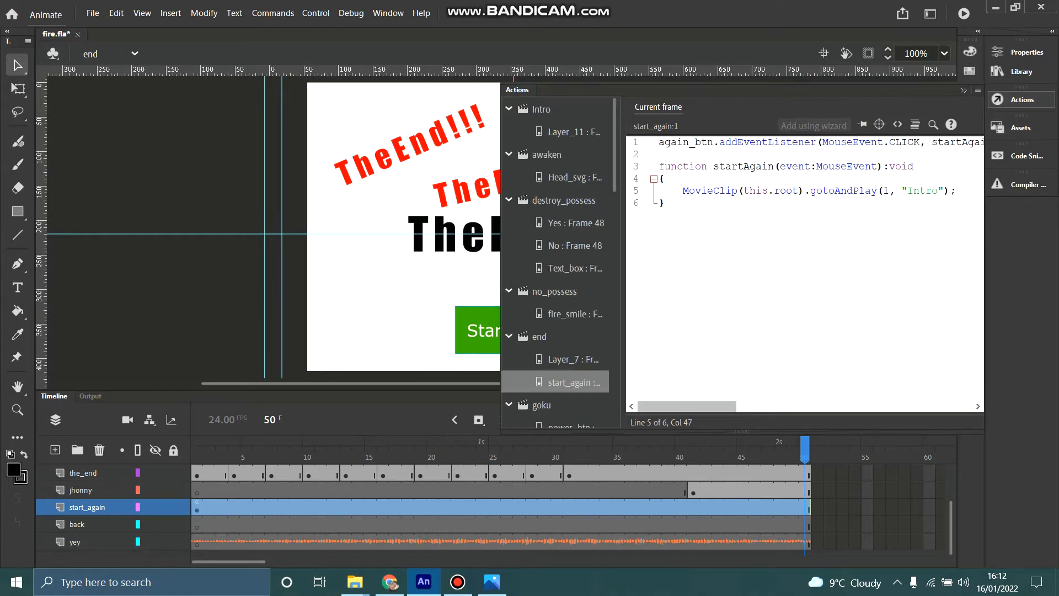
key(ctrl+a)
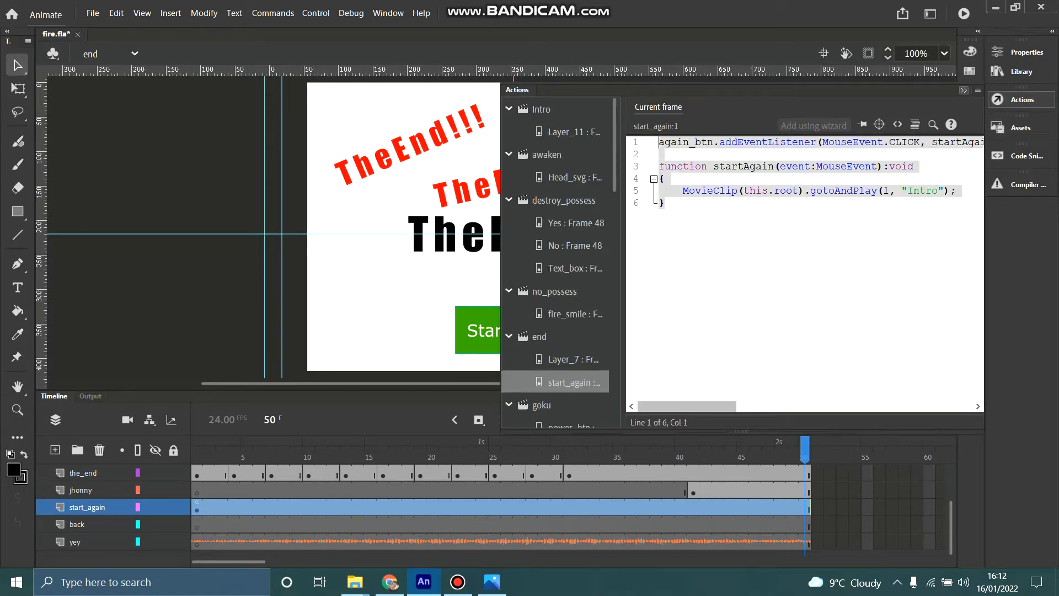
click(963, 89)
Step: Go back to the Intro scene and on to the destroy_possess scene, and select its Yes button
click(110, 53)
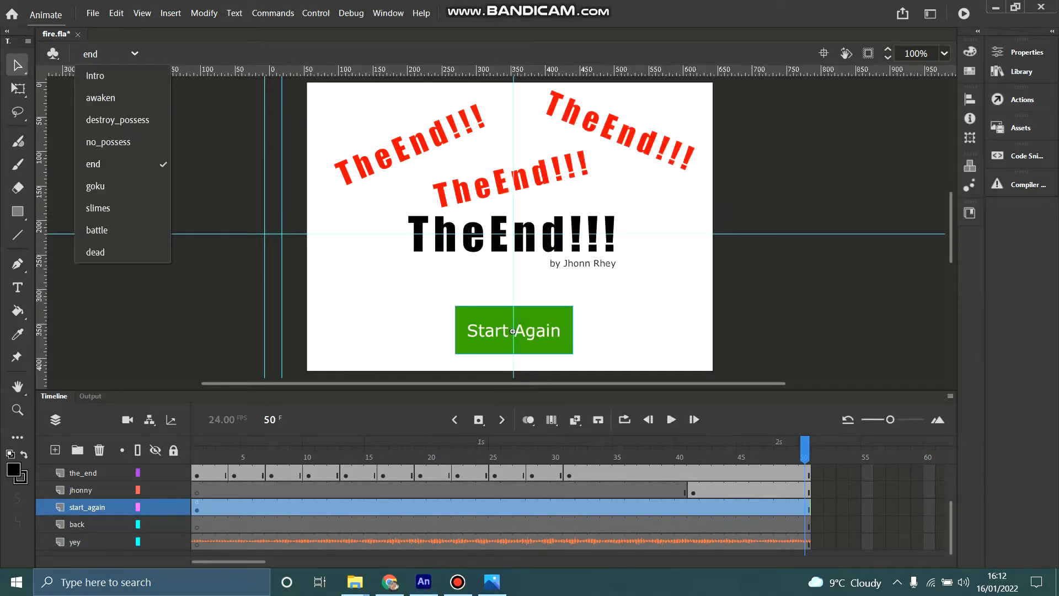
click(93, 71)
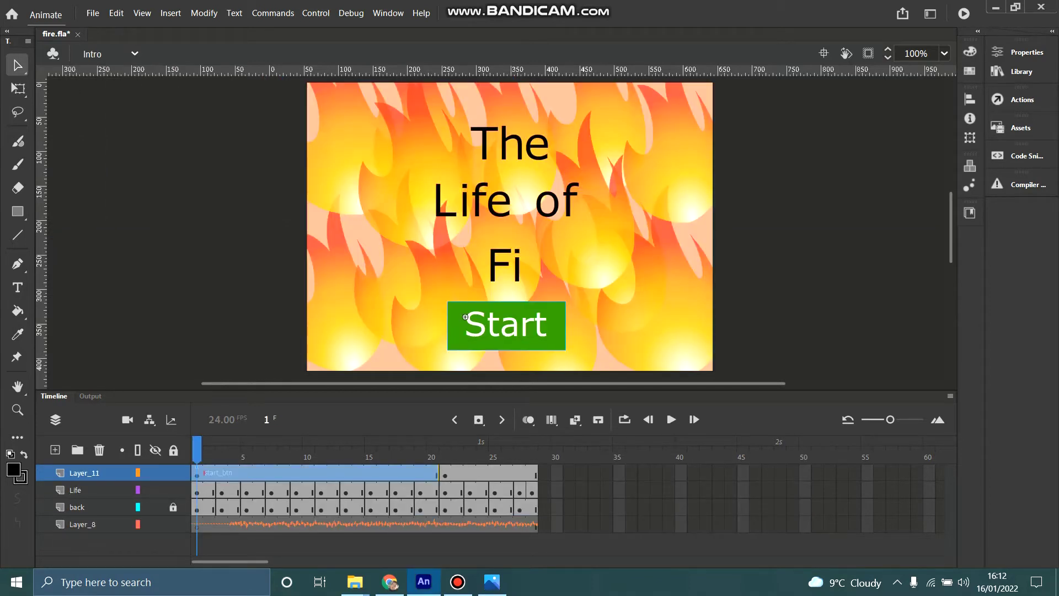
click(110, 53)
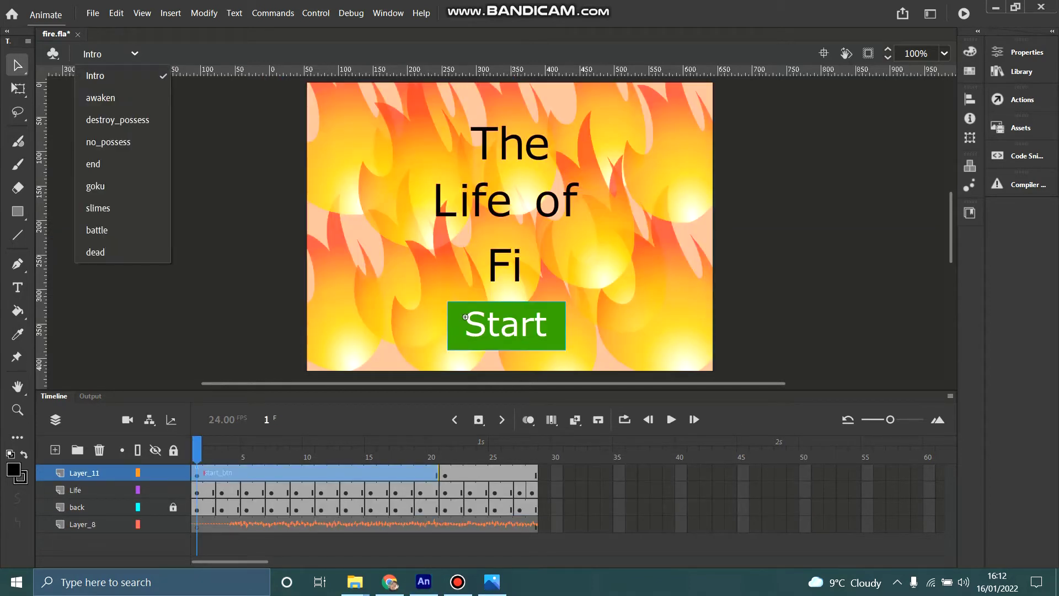
click(118, 120)
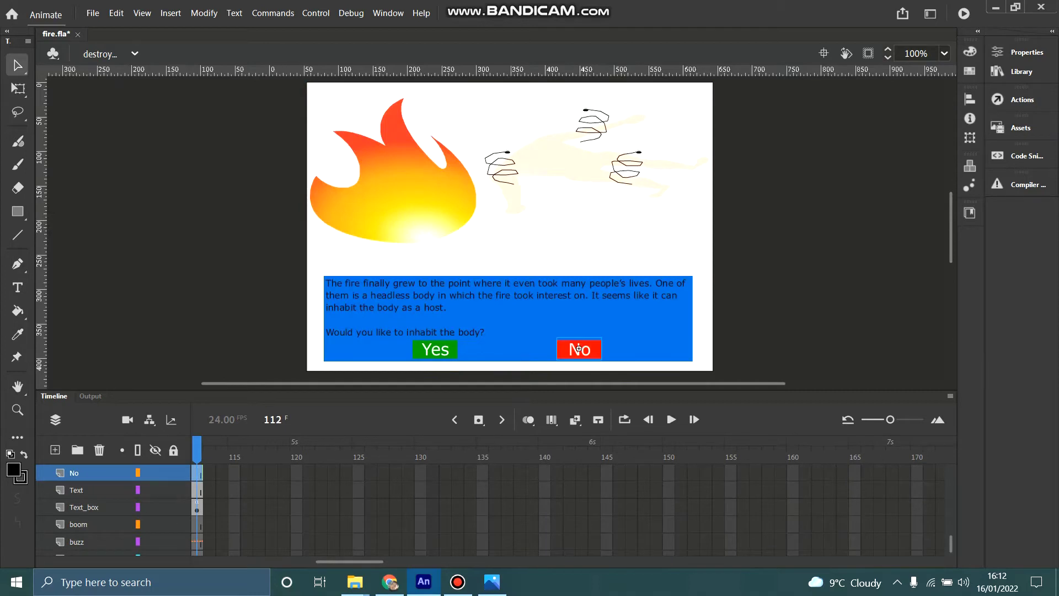
click(456, 358)
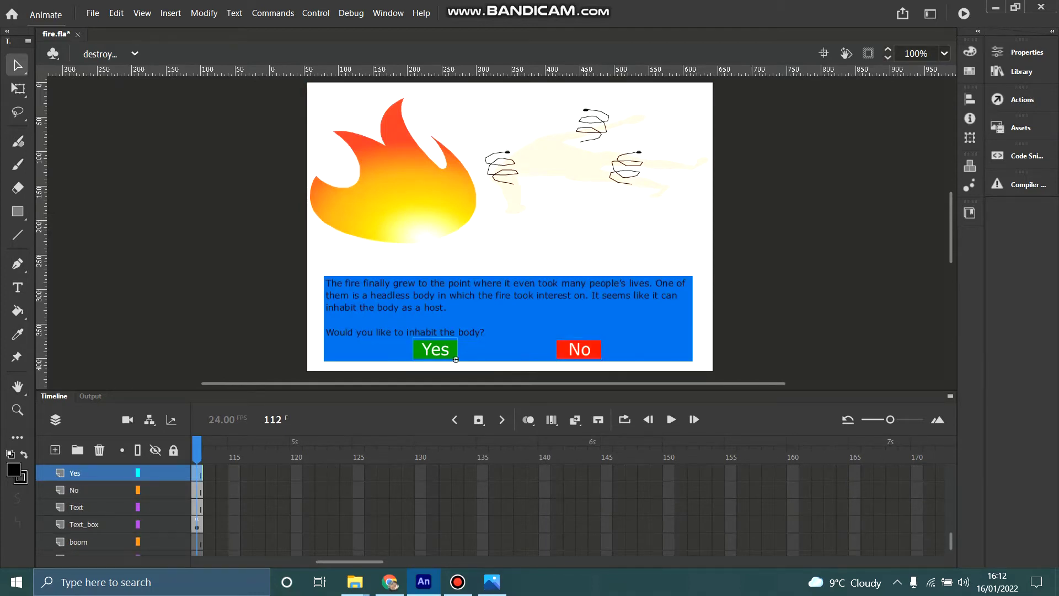
Step: Switch to the goku scene, play it, and return to its first frame
click(134, 54)
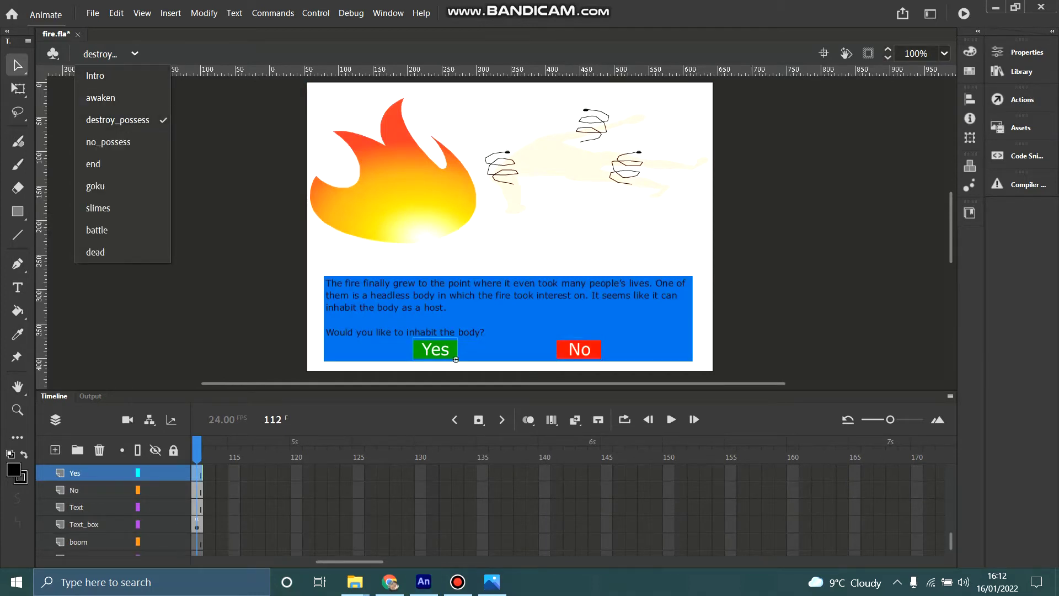
click(105, 185)
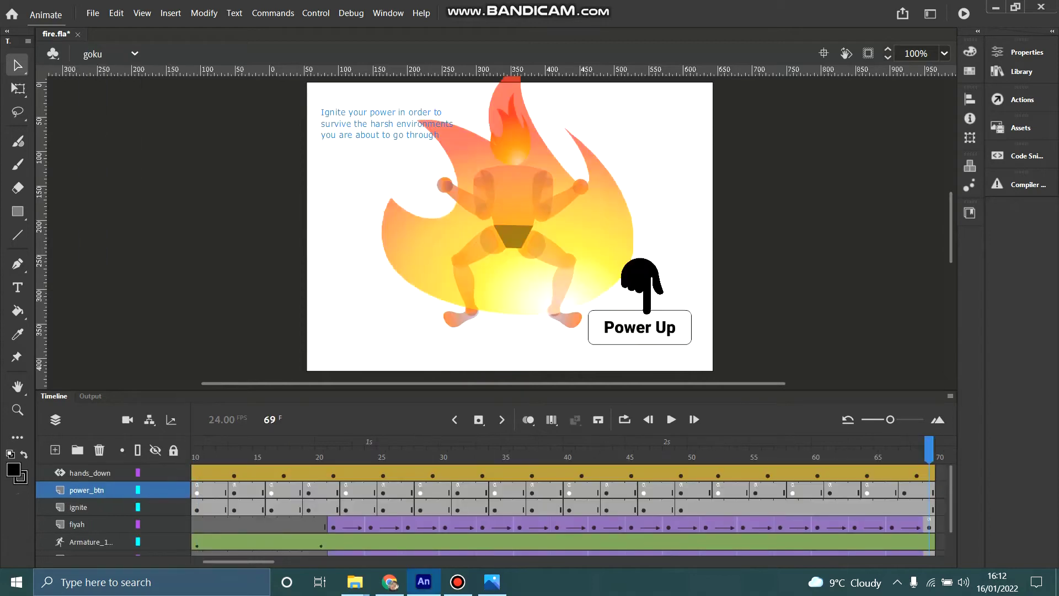
click(671, 419)
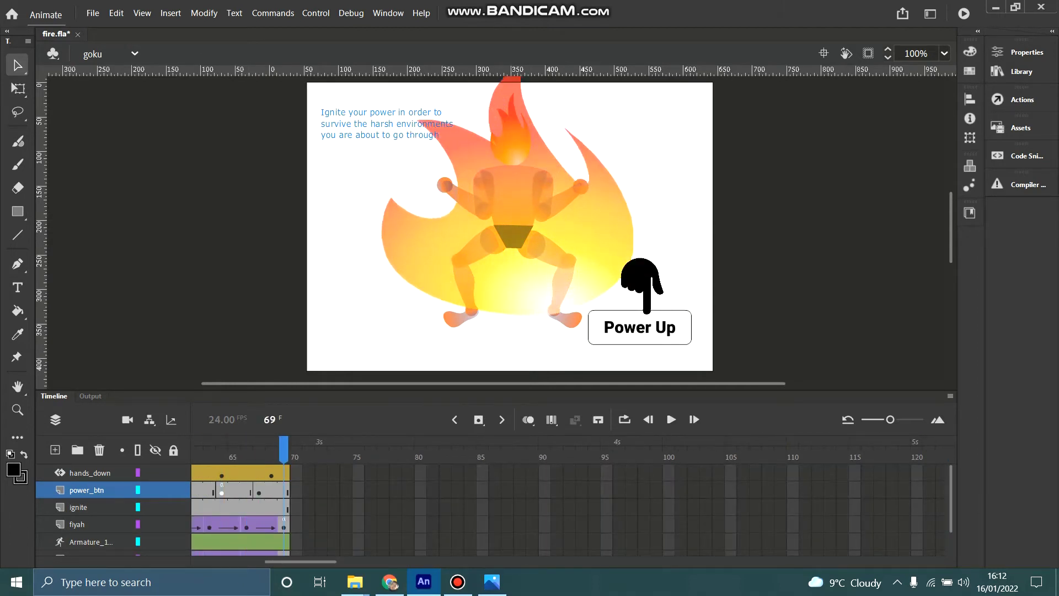
key(comma)
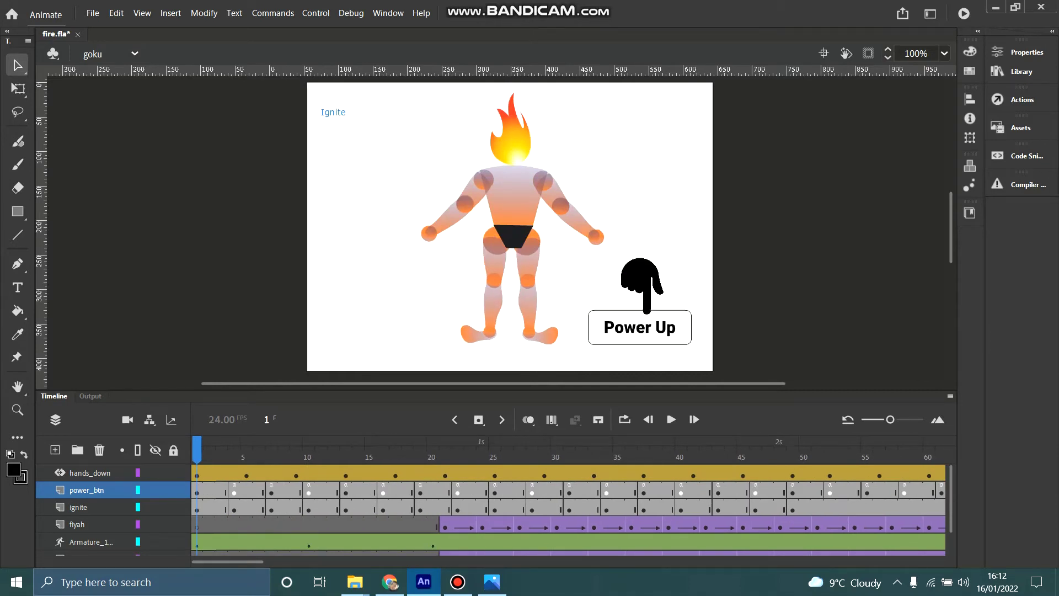
Step: Select the pointing hand above the Power Up button and replay the goku scene from frame 1 to its end
click(642, 284)
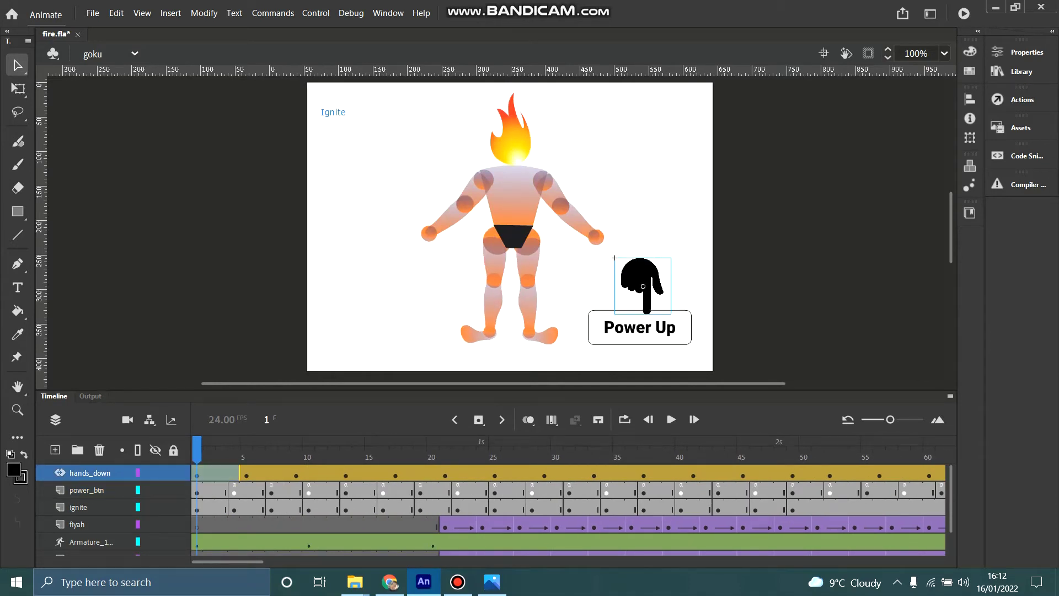
key(Return)
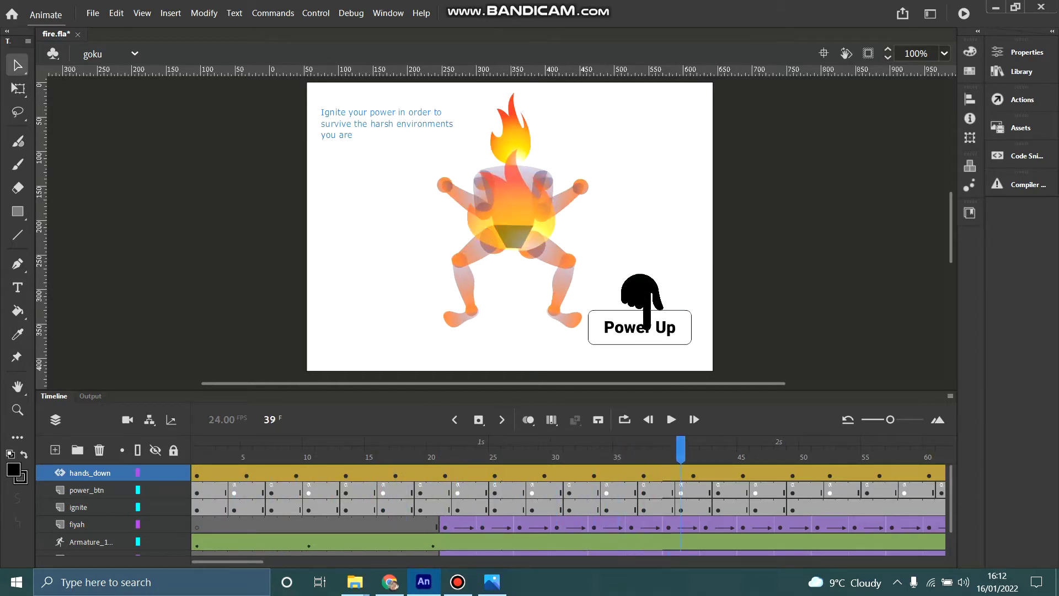
key(Return)
key(Return)
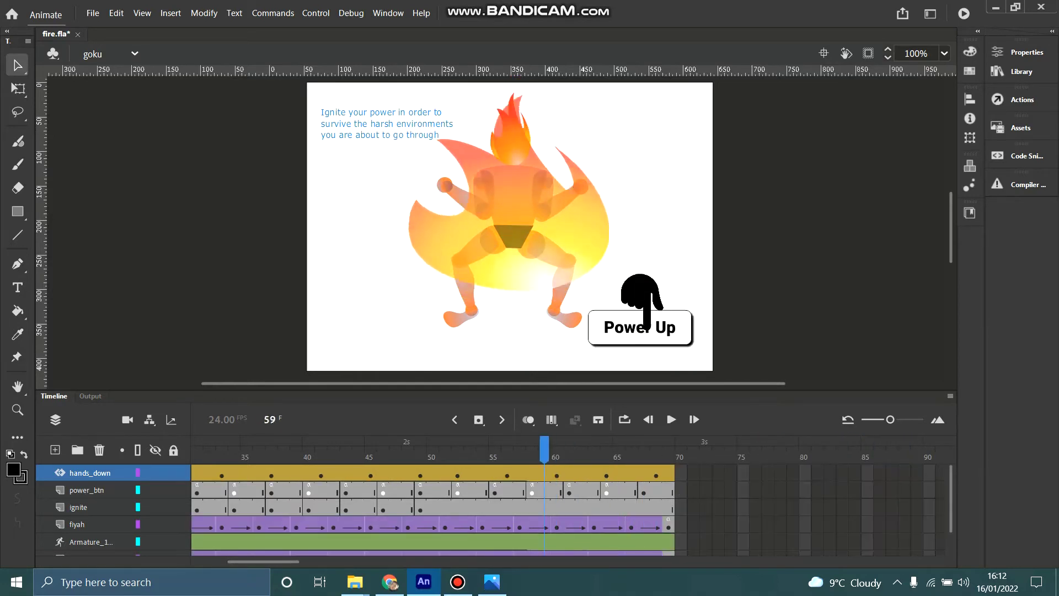
drag(551, 450, 171, 473)
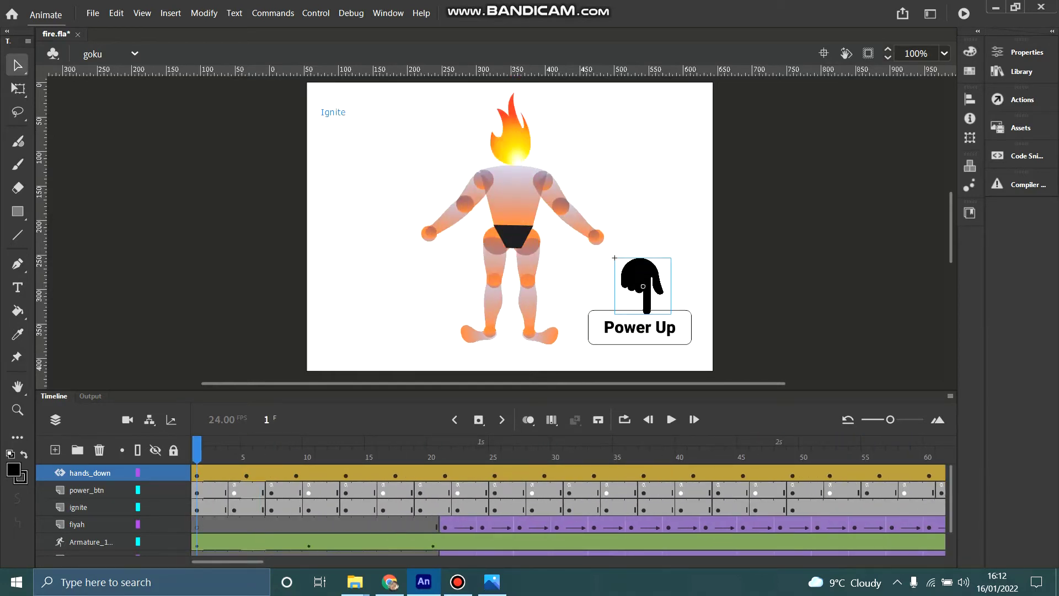
key(Return)
key(Return)
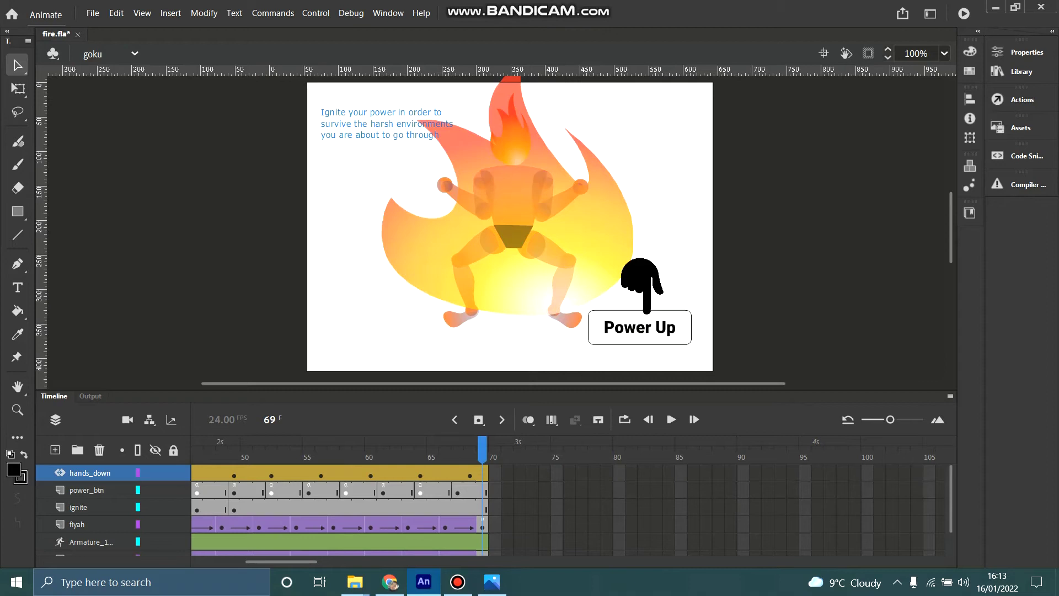
Step: View the script on the goku scene's fiyah layer at frame 69 that leads to the slimes scene
click(135, 53)
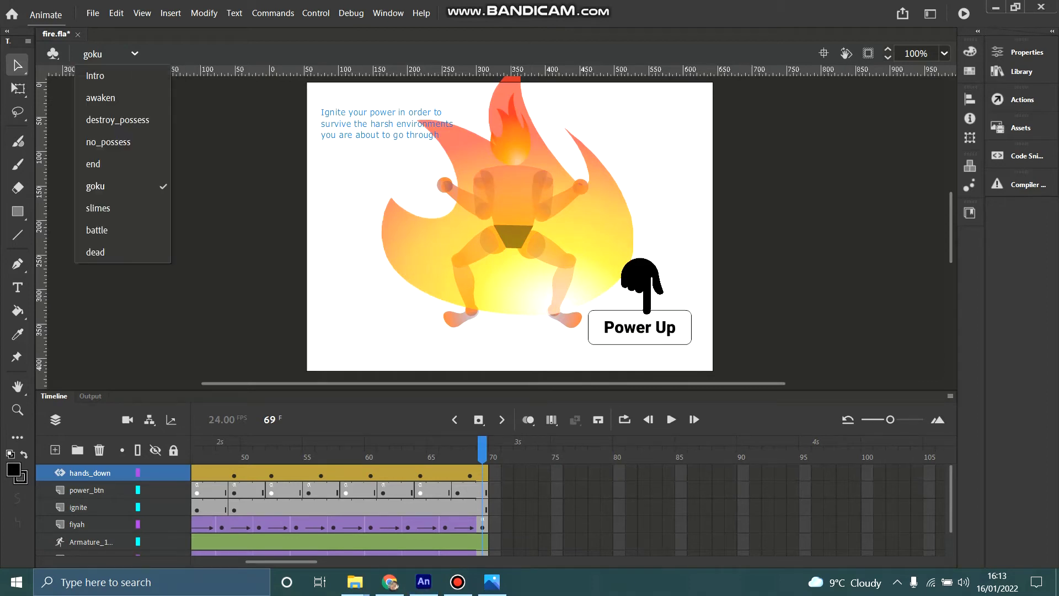
key(Escape)
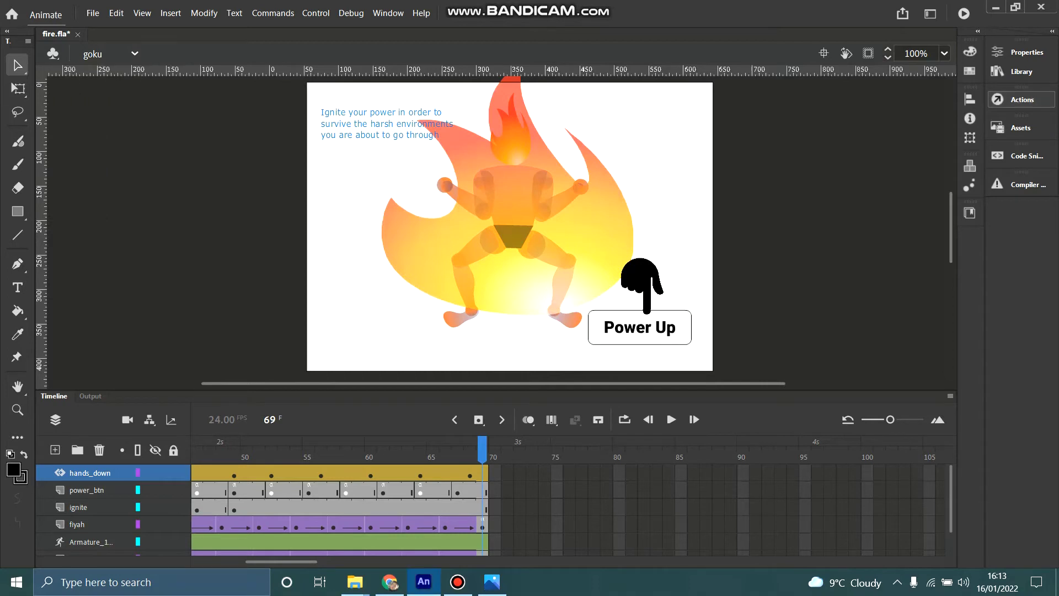
click(1021, 99)
scroll(560, 262, down, 8)
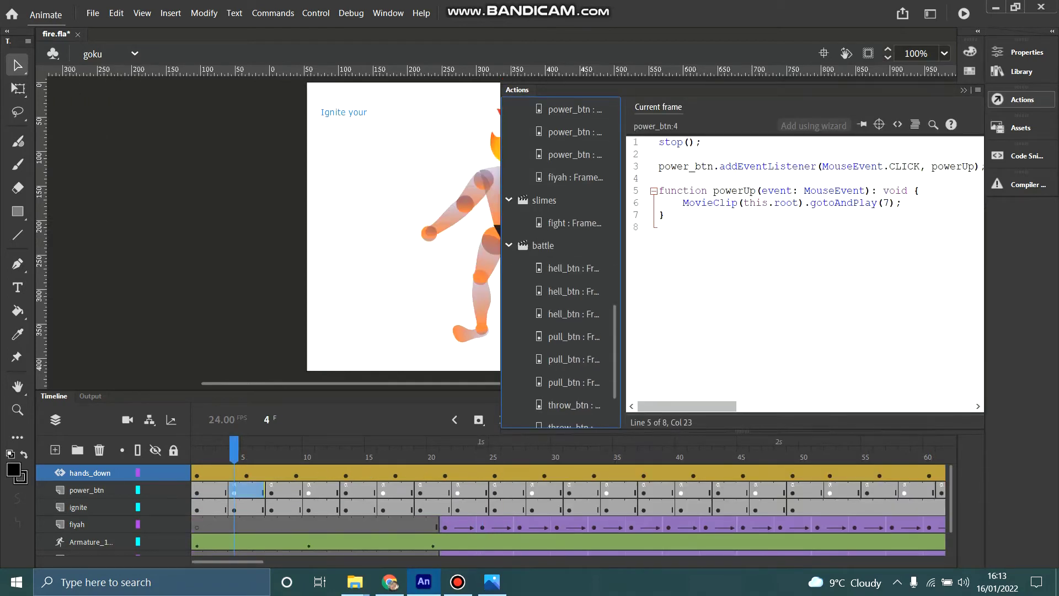
click(574, 177)
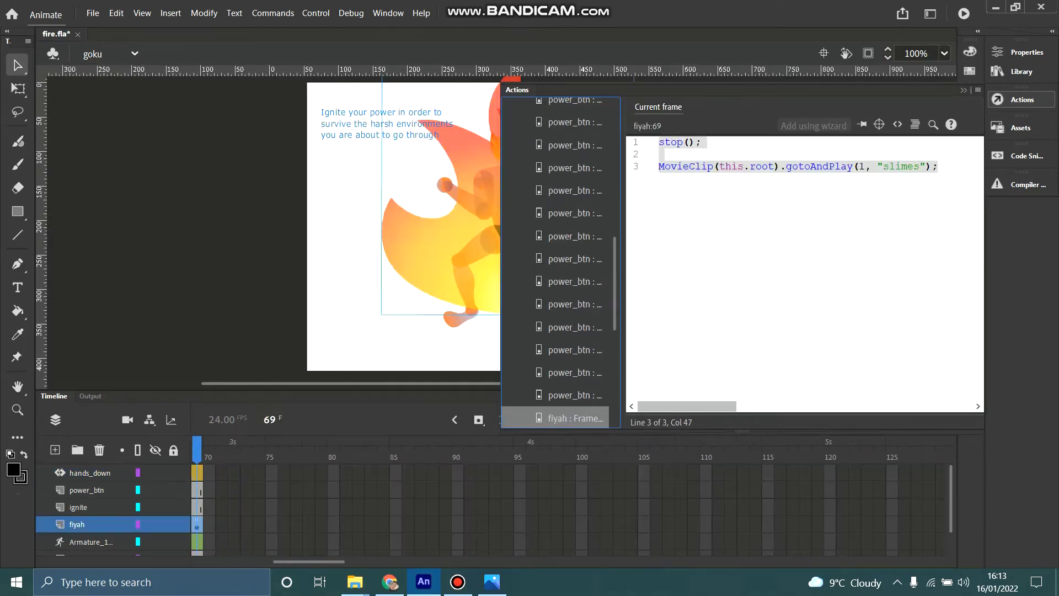
Step: Review the goku scene's power_btn scripts one keyframe at a time from frame 4 to frame 34, checking each powerUp function's target frame
scroll(560, 262, up, 3)
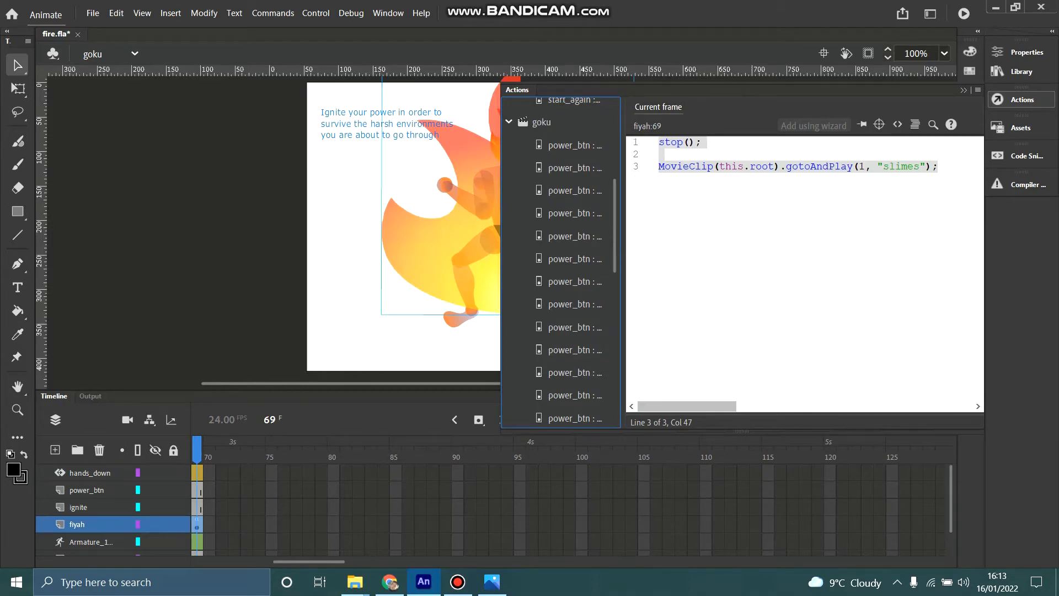
click(573, 145)
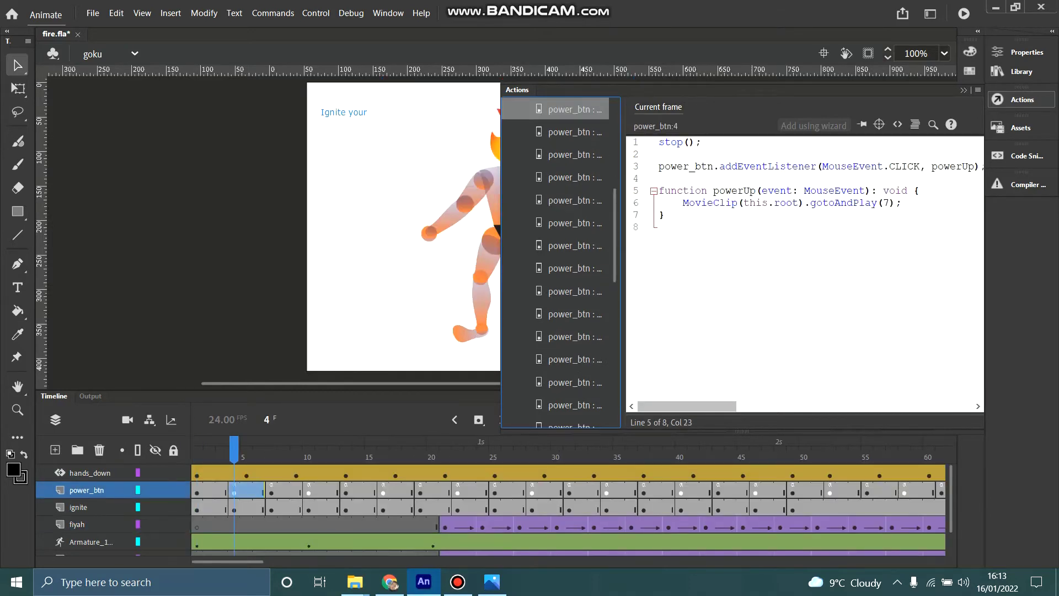
click(573, 132)
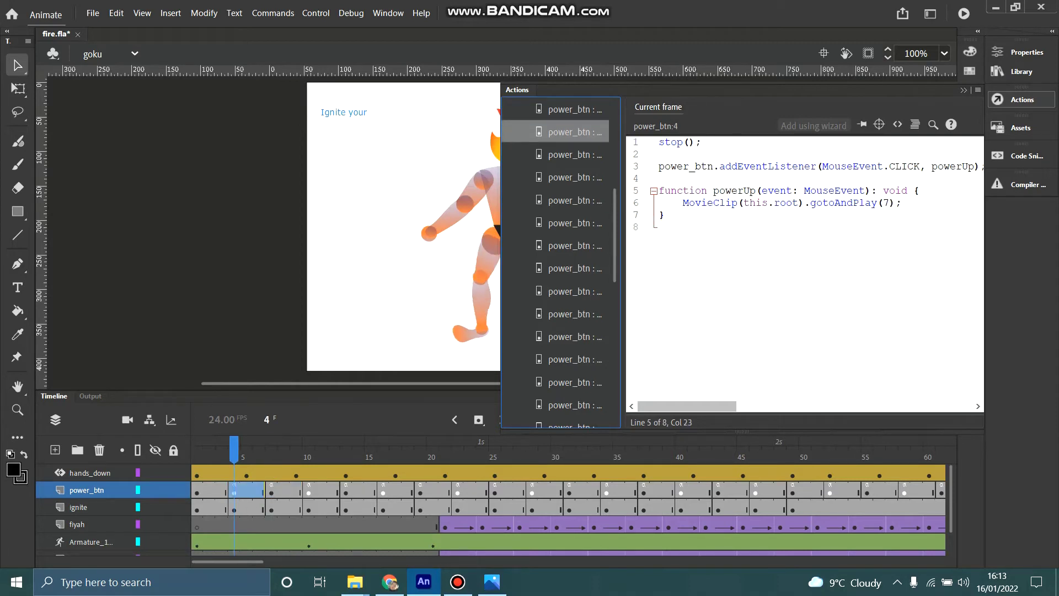
click(573, 177)
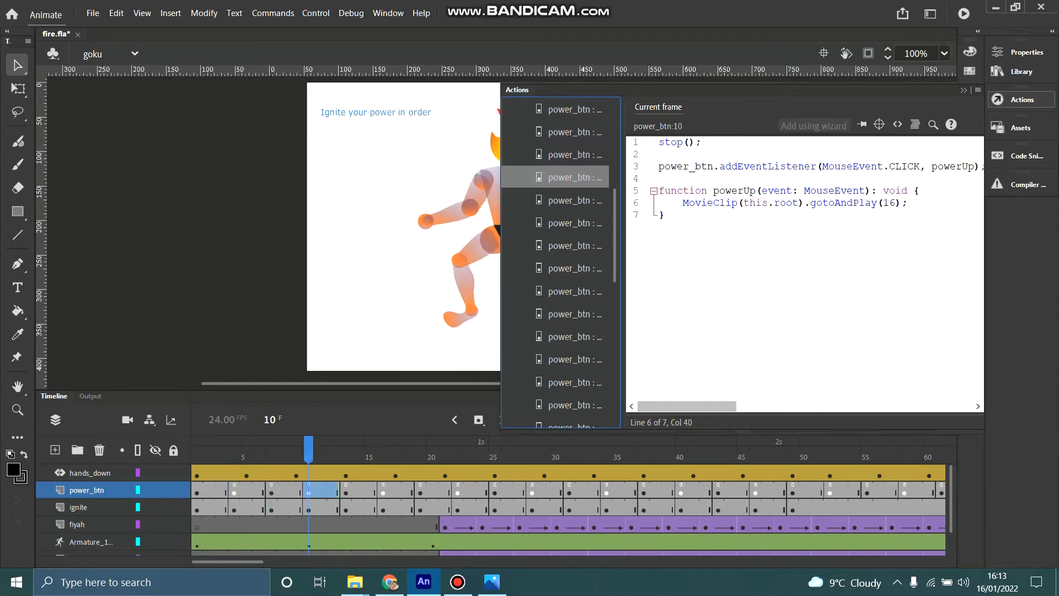
click(574, 201)
click(574, 223)
click(574, 246)
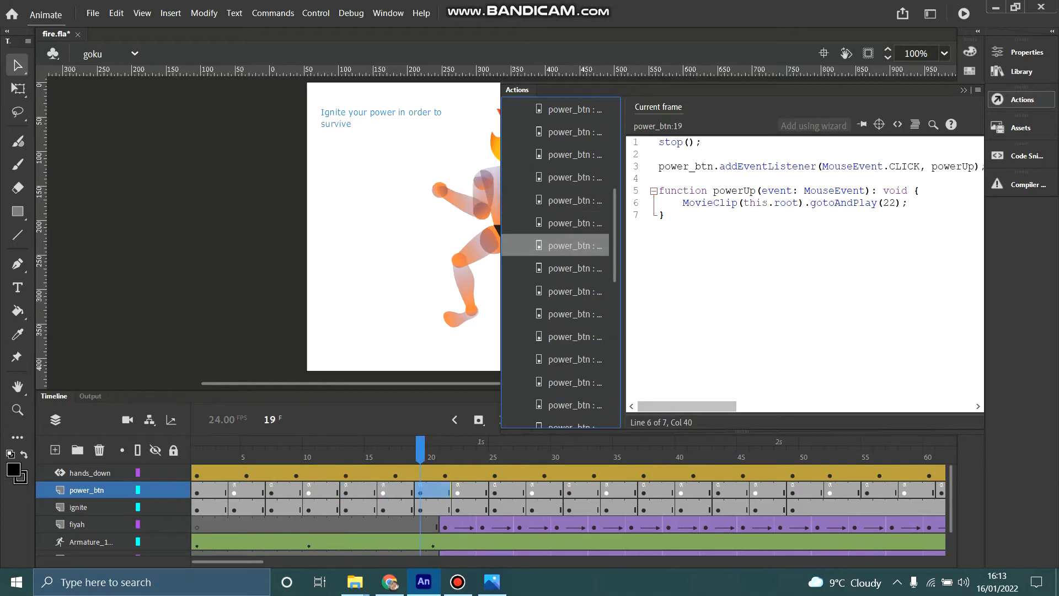
click(574, 268)
click(573, 291)
click(573, 314)
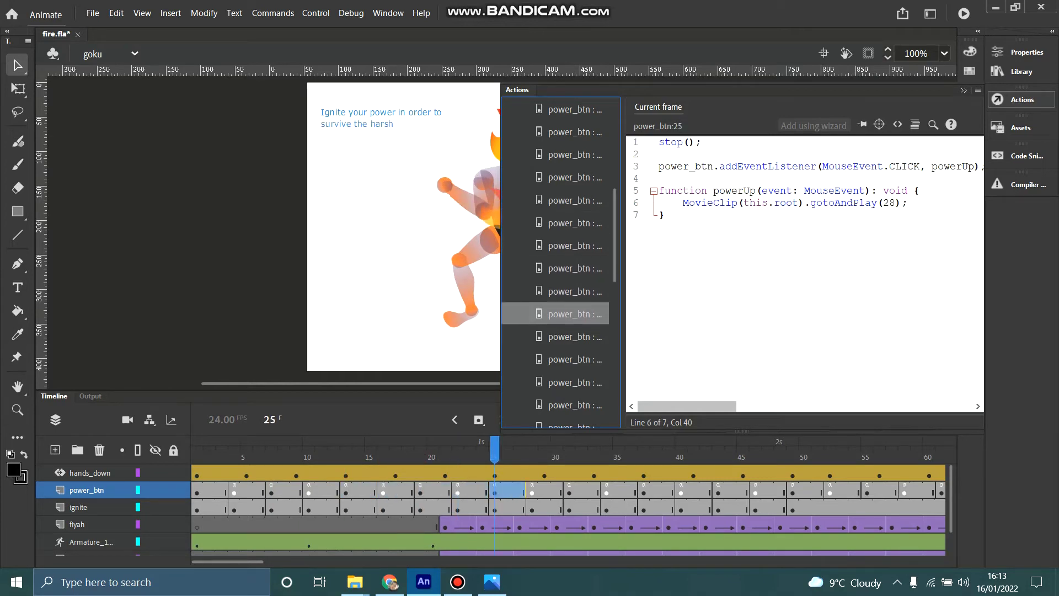
click(573, 337)
key(Down)
key(Down)
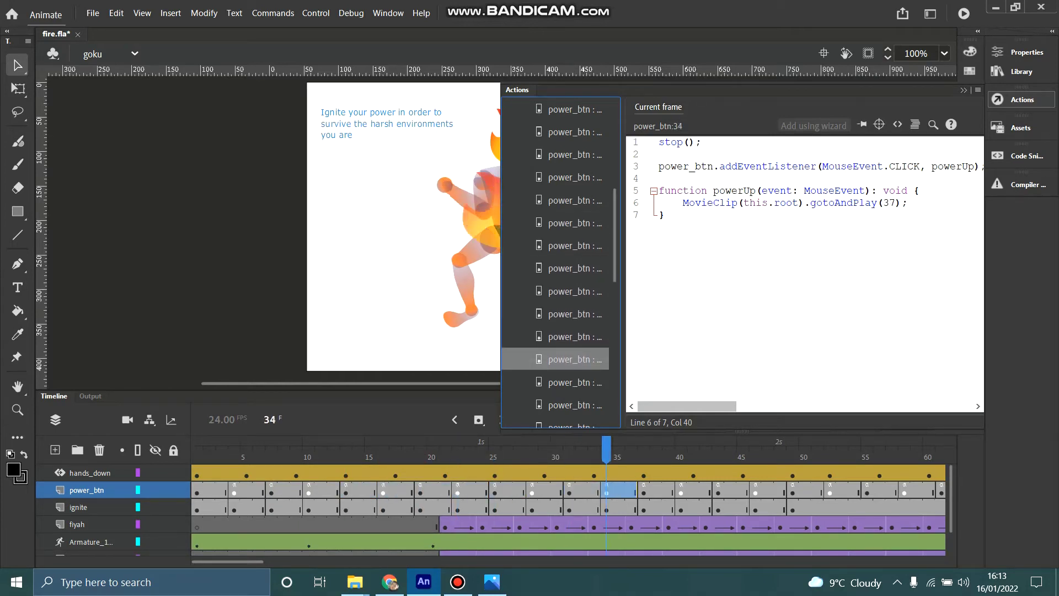
Step: Examine the script on the slimes scene's fight layer at frame 25, highlighting the click listener and the goFight function
scroll(560, 259, down, 4)
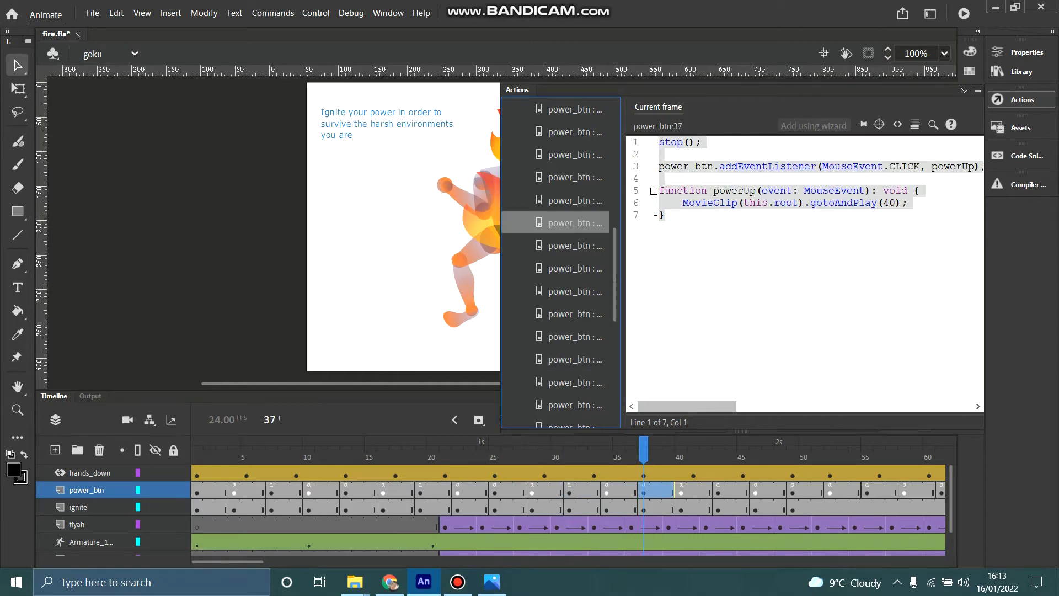
click(573, 291)
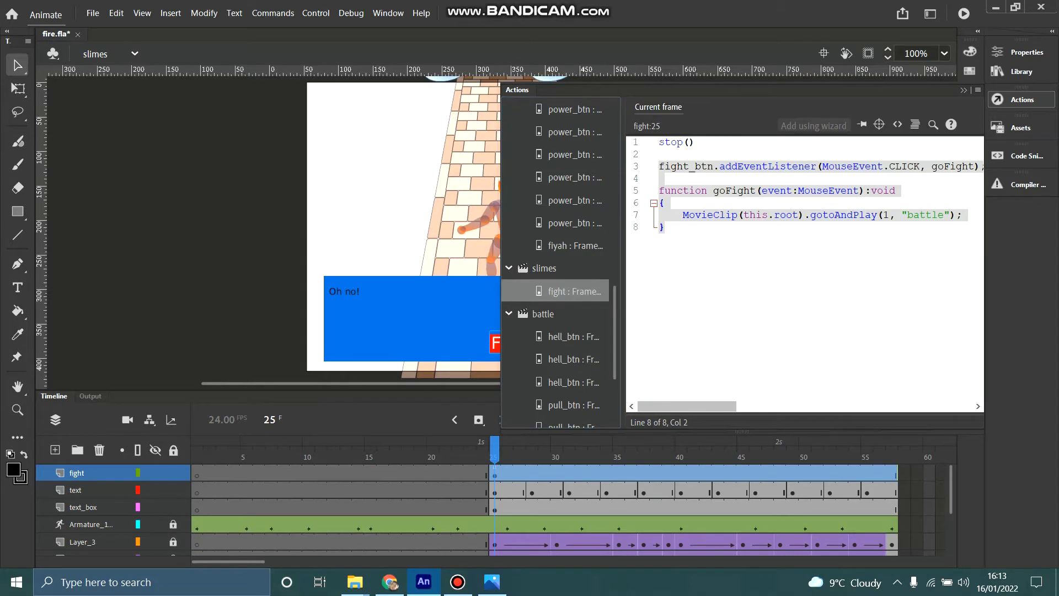
Step: Replay the slimes scene from frame 1 to its end and look through its layers
click(963, 90)
drag(495, 450, 197, 449)
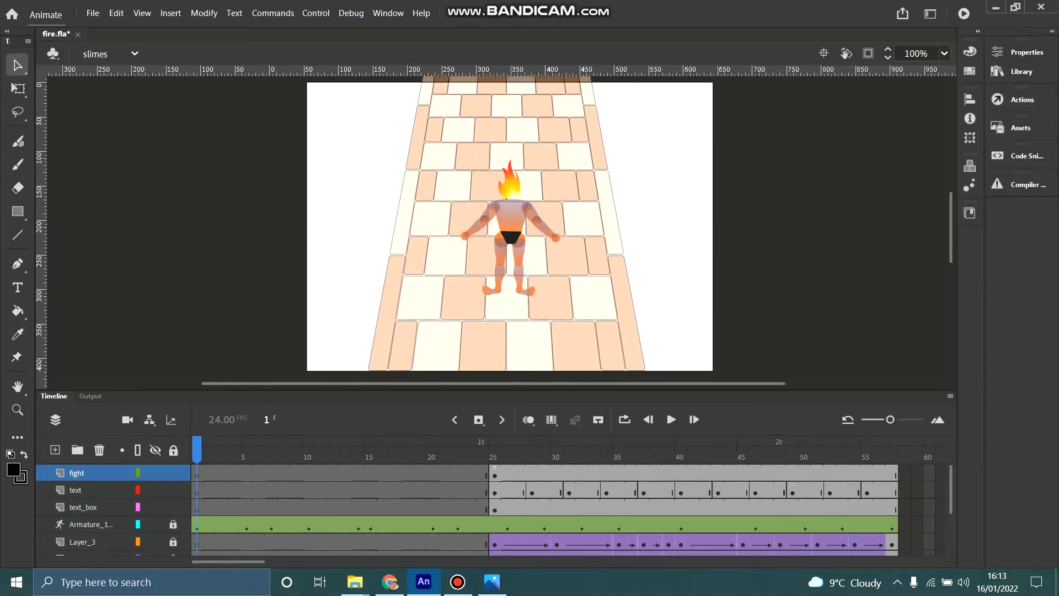
key(Return)
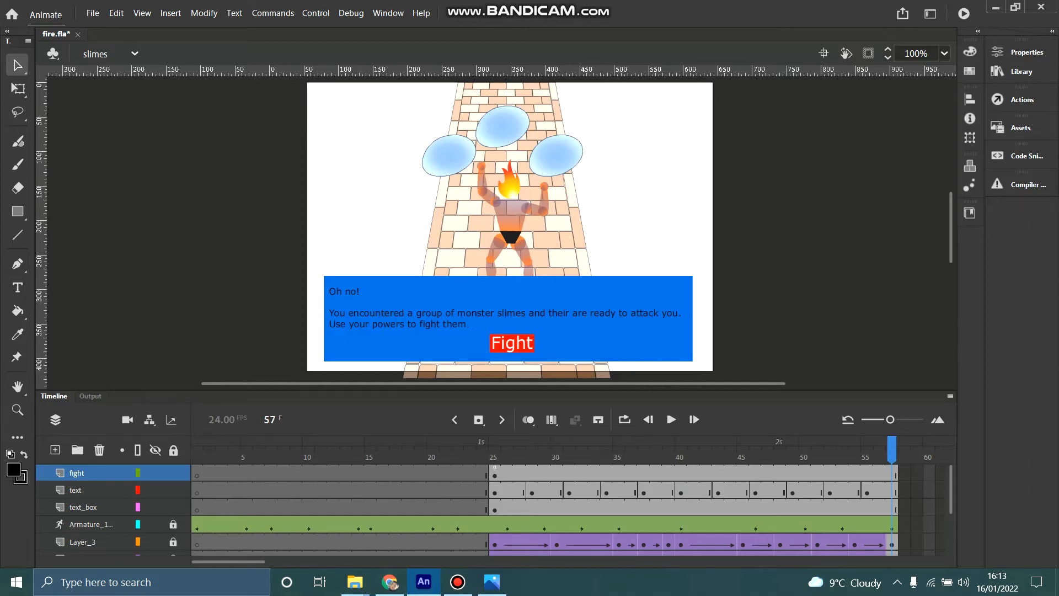
scroll(571, 507, down, 2)
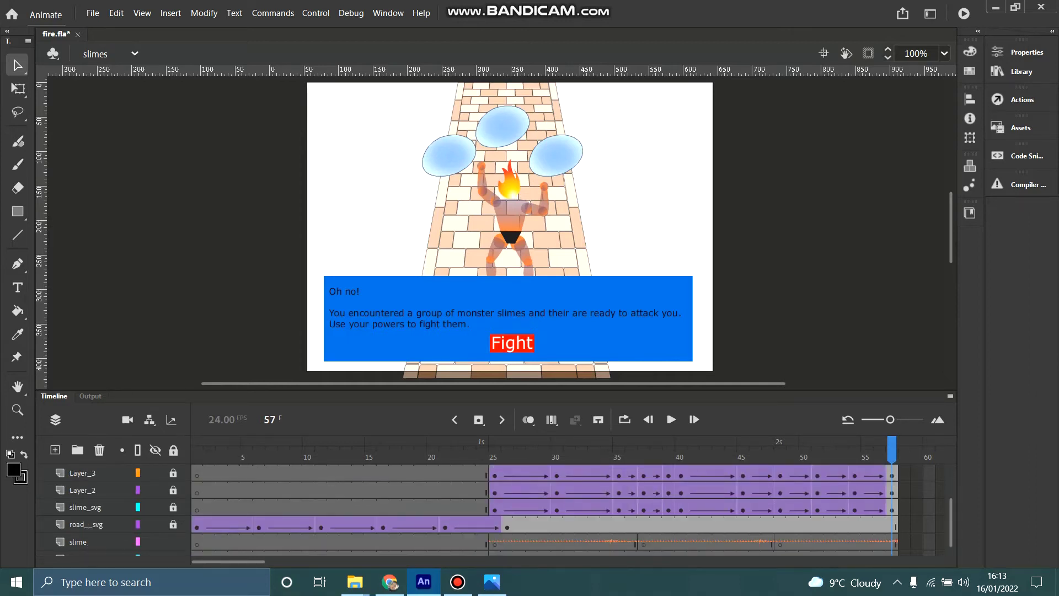
scroll(571, 508, up, 2)
scroll(571, 508, down, 3)
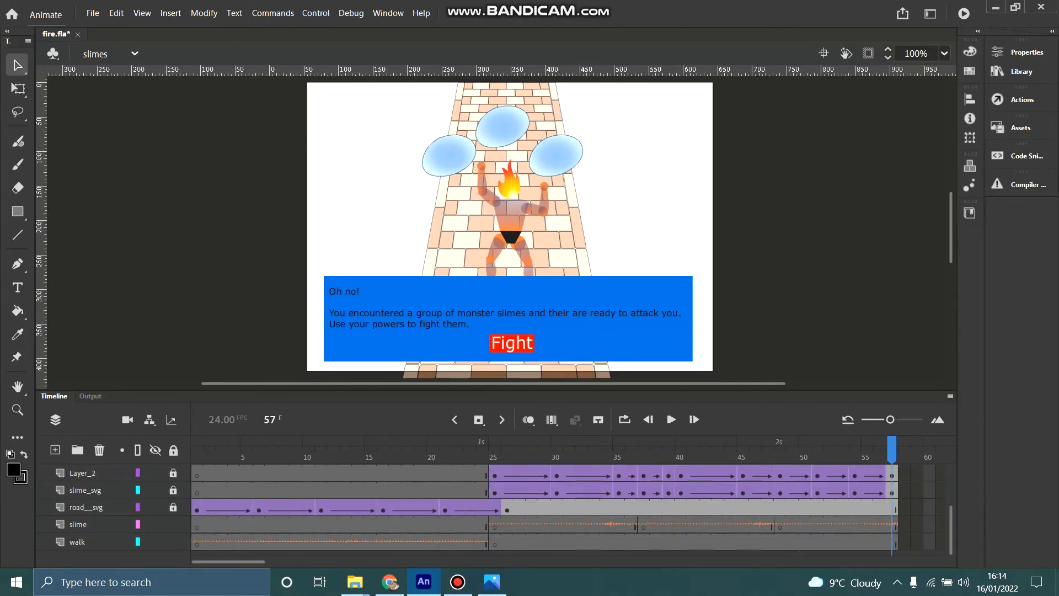
Step: Select the Fight button and view its frame 25 script again, highlighting the click listener and the goFight function that leads to battle
click(511, 343)
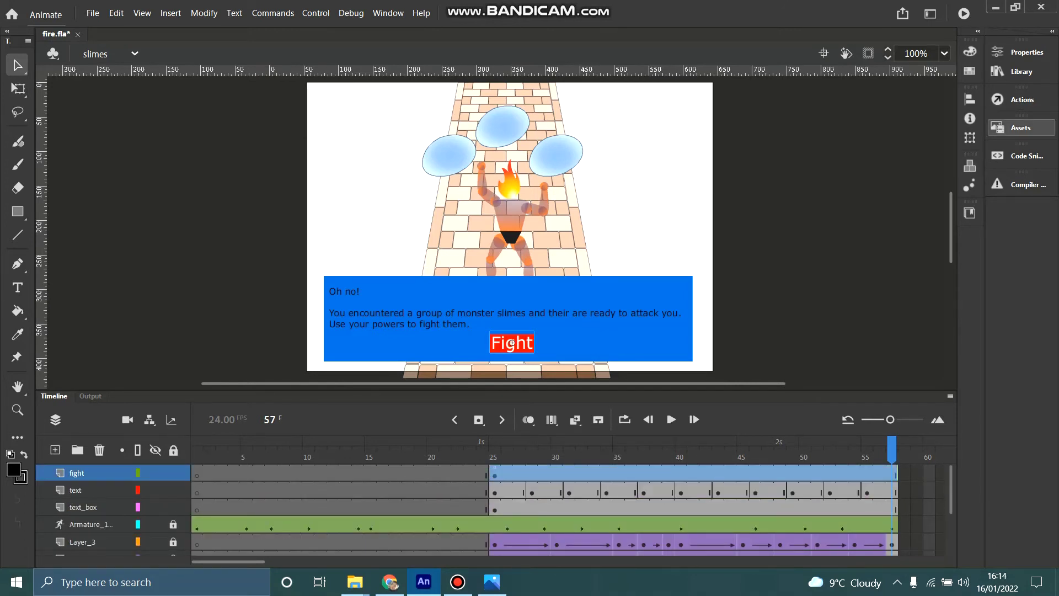
click(1022, 99)
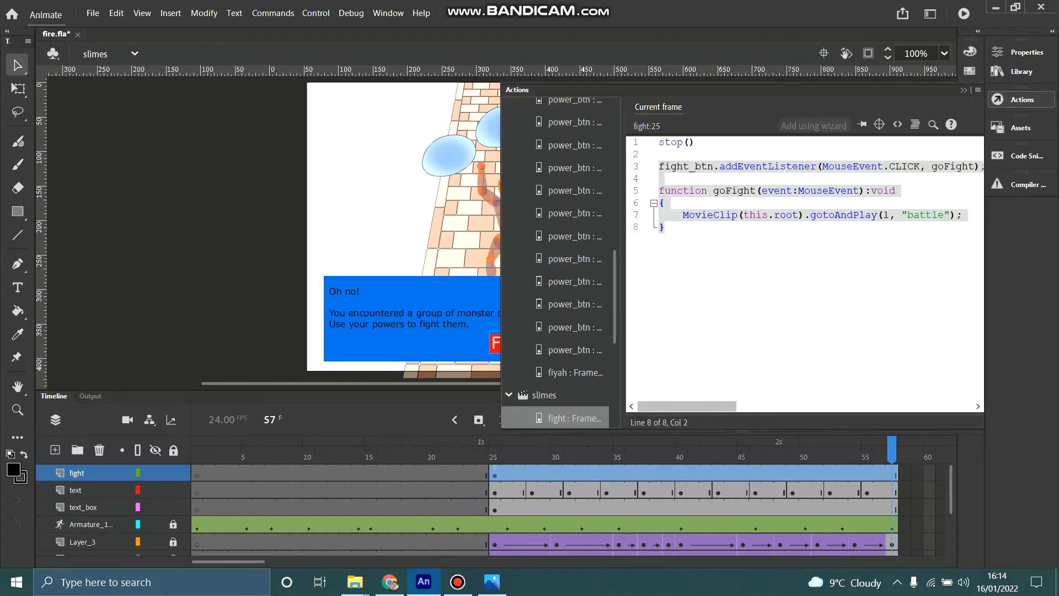
scroll(557, 260, down, 1)
click(937, 215)
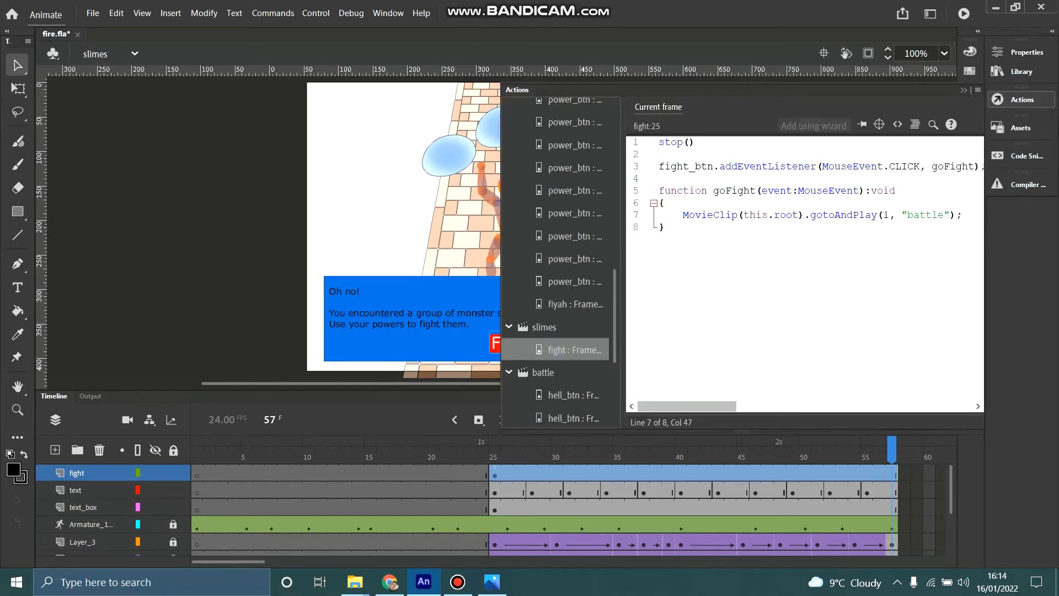
drag(665, 227, 659, 166)
Step: Switch to the battle scene and play its animation
click(134, 54)
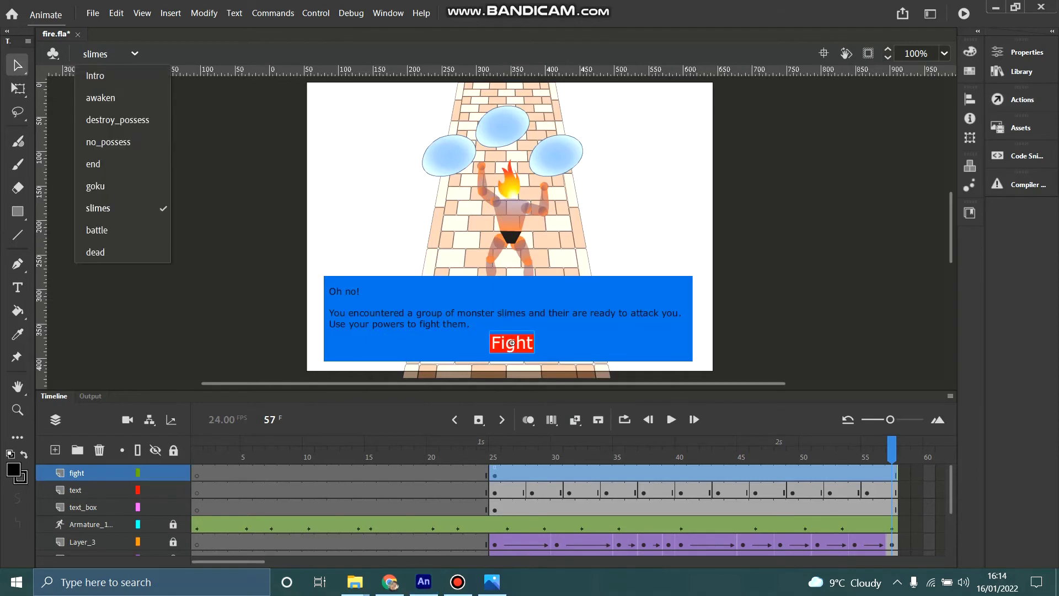
click(97, 230)
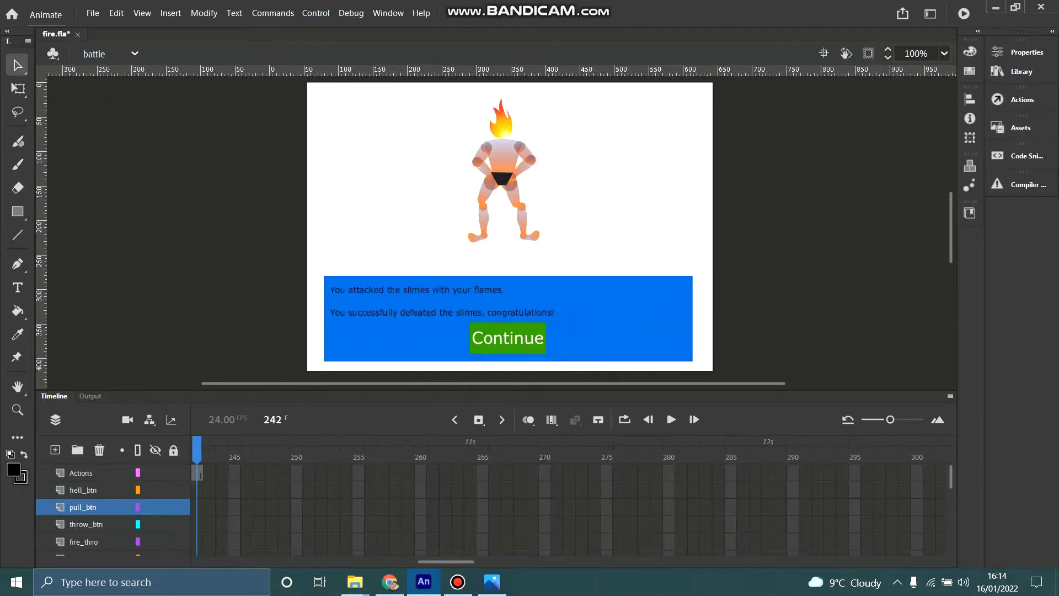
click(671, 419)
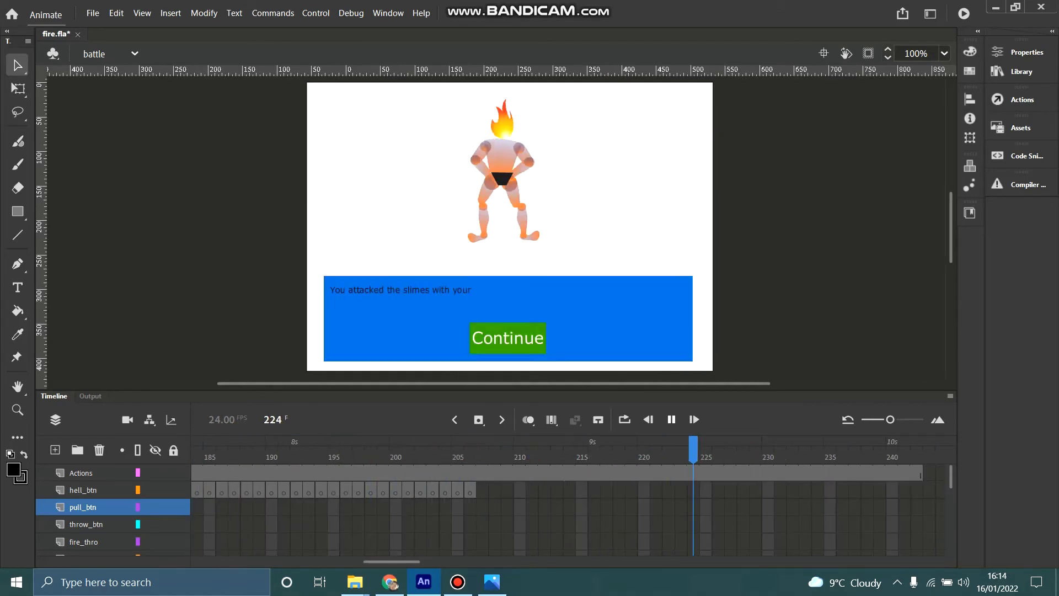
Step: Look through the battle scene's layers down to the sound layers and scrub the timeline from frame 1
scroll(496, 508, down, 5)
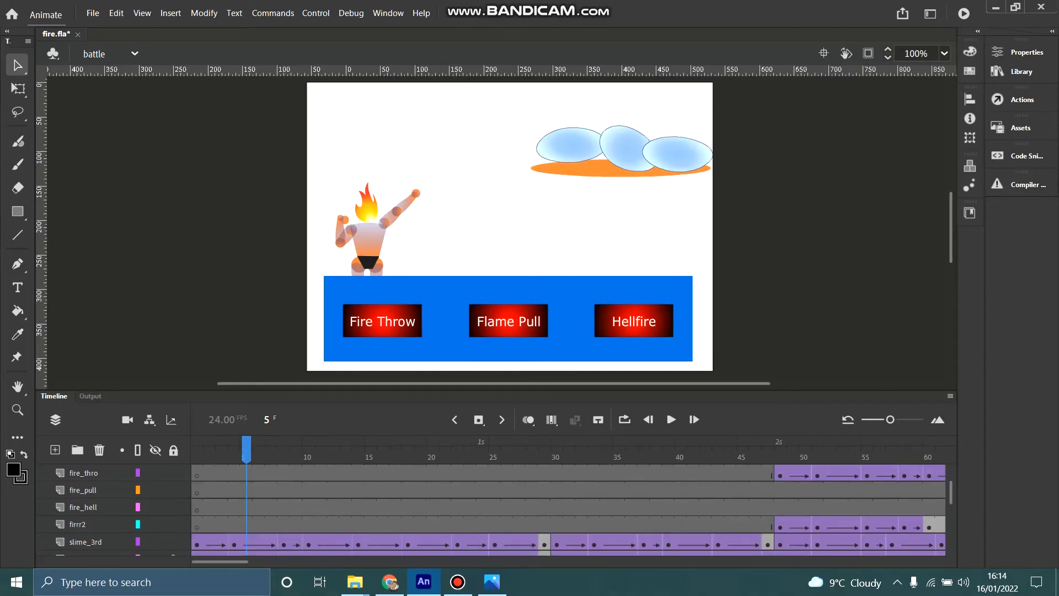
scroll(496, 508, up, 3)
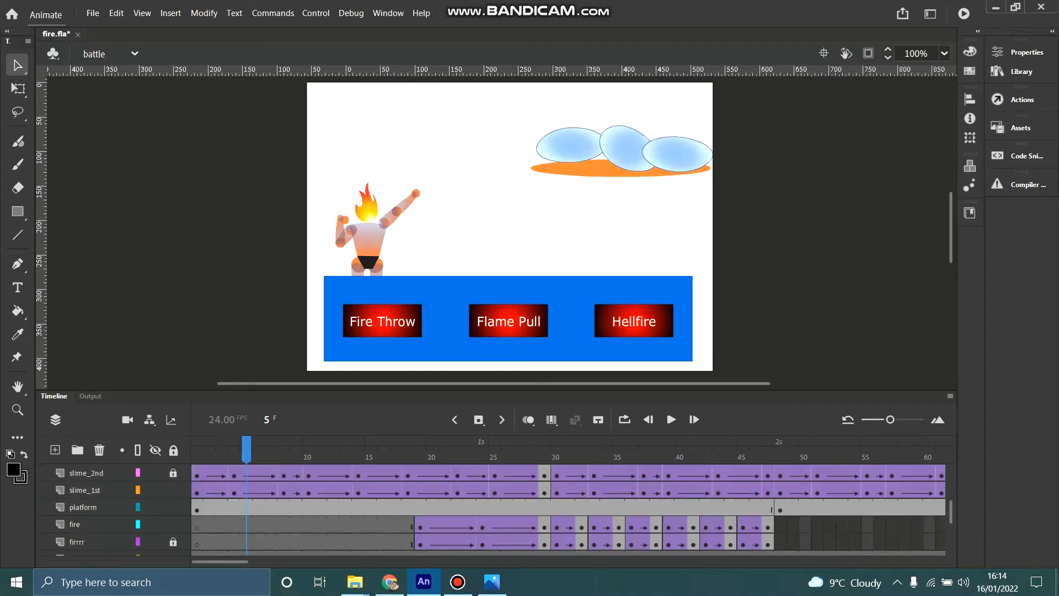
scroll(496, 508, down, 3)
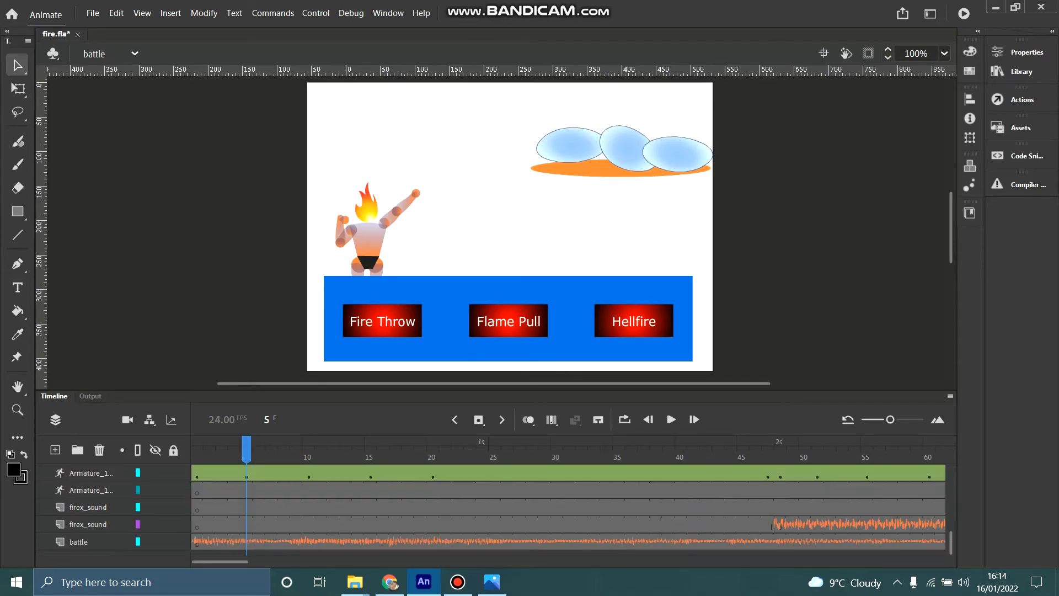
scroll(568, 508, up, 4)
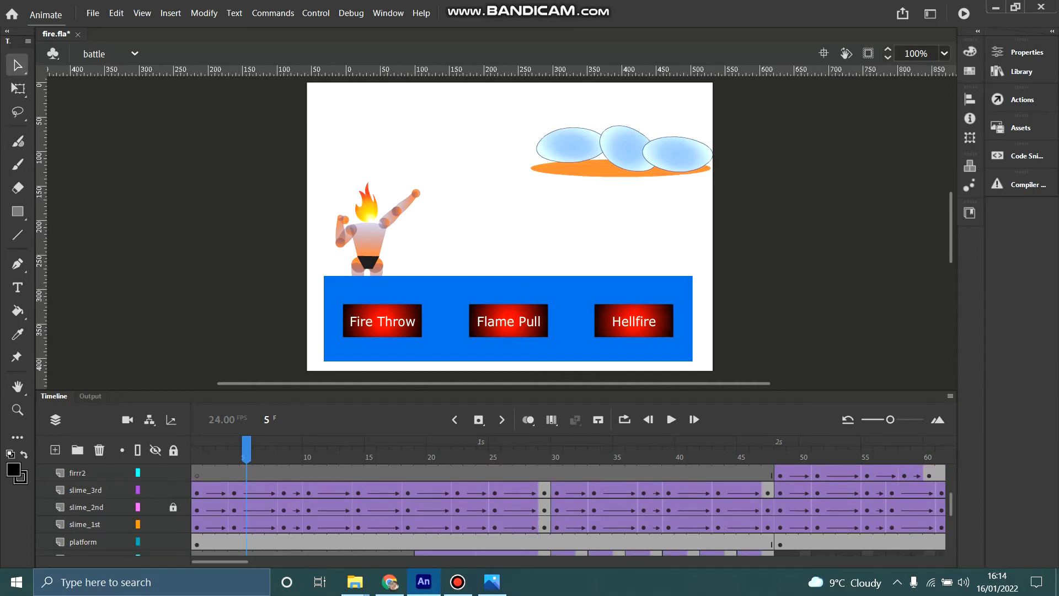
click(197, 449)
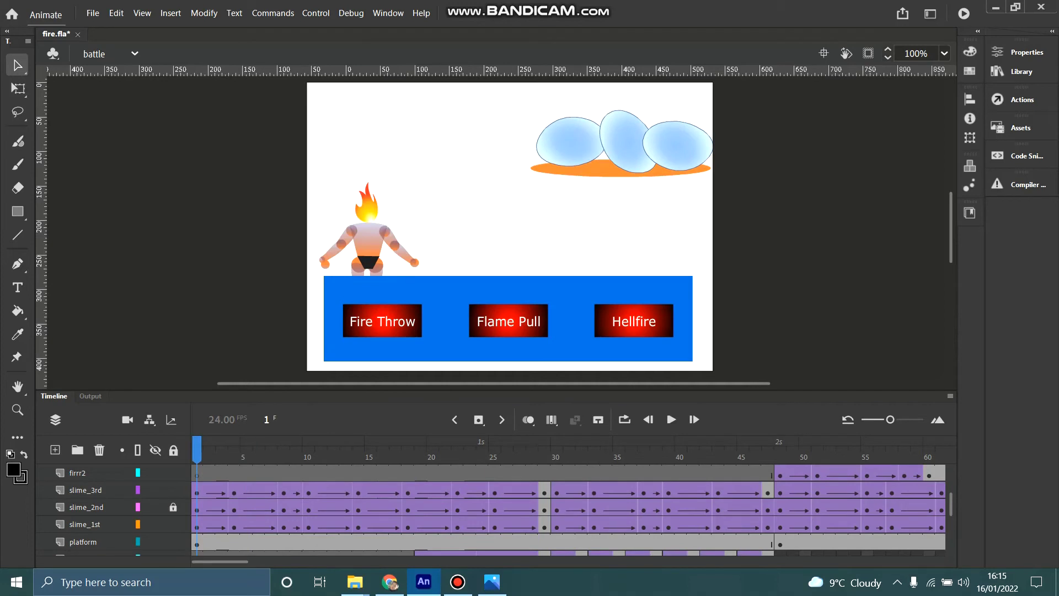
drag(197, 446, 247, 446)
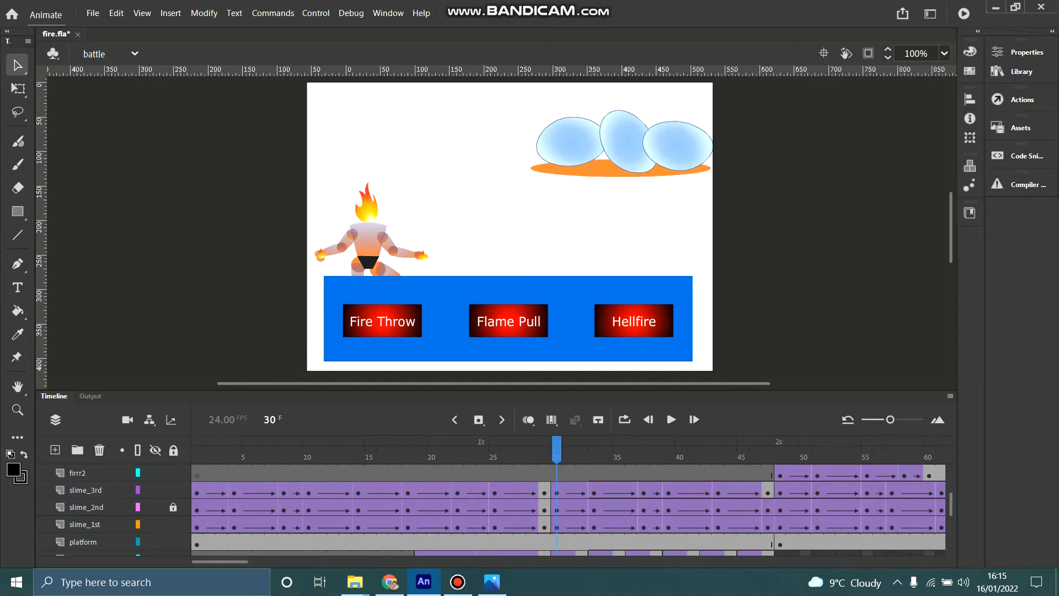
Step: Select the Fire Throw button at frame 30 and open the battle scene's first hell_btn script
click(382, 320)
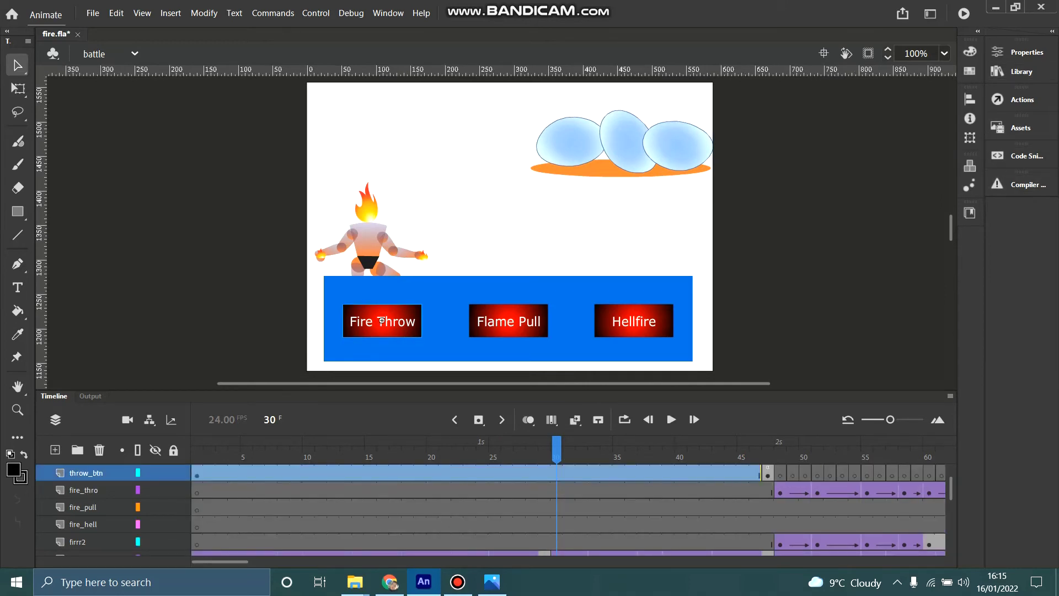
key(F9)
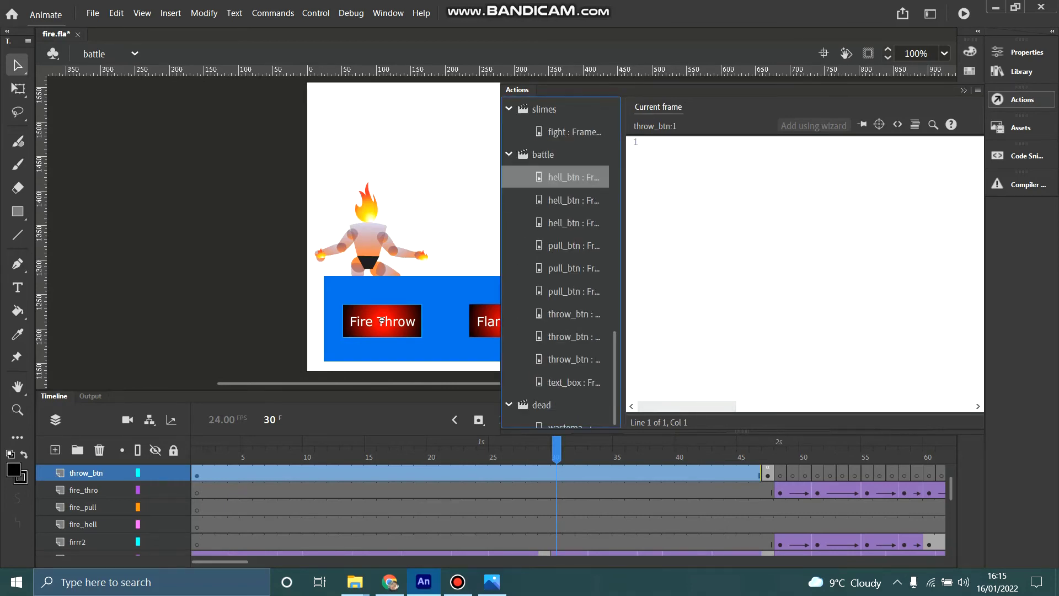
click(568, 177)
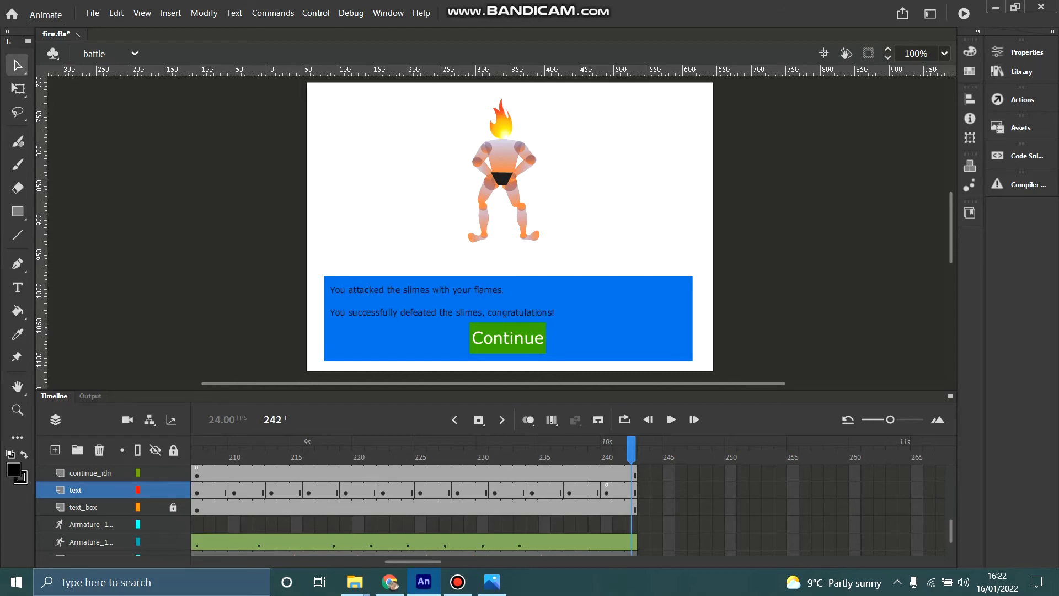
Step: View the script on the battle scene's continue_idn layer at frame 207, highlighting the code that leads to the dead scene
click(135, 54)
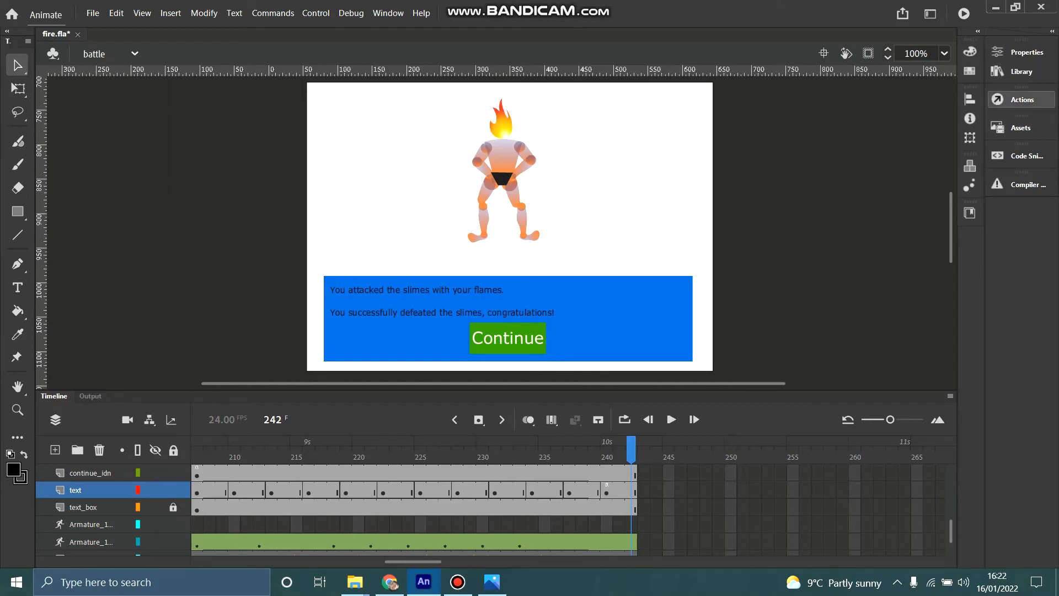
click(1022, 99)
click(567, 348)
key(ctrl+a)
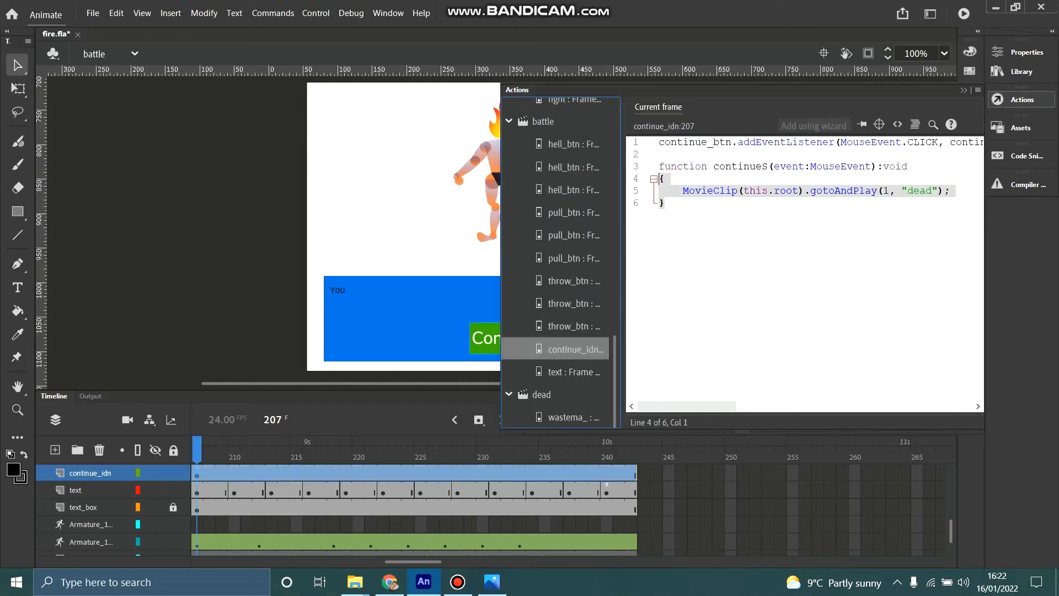
Step: Switch to the dead scene and play its animation from frame 1
click(134, 53)
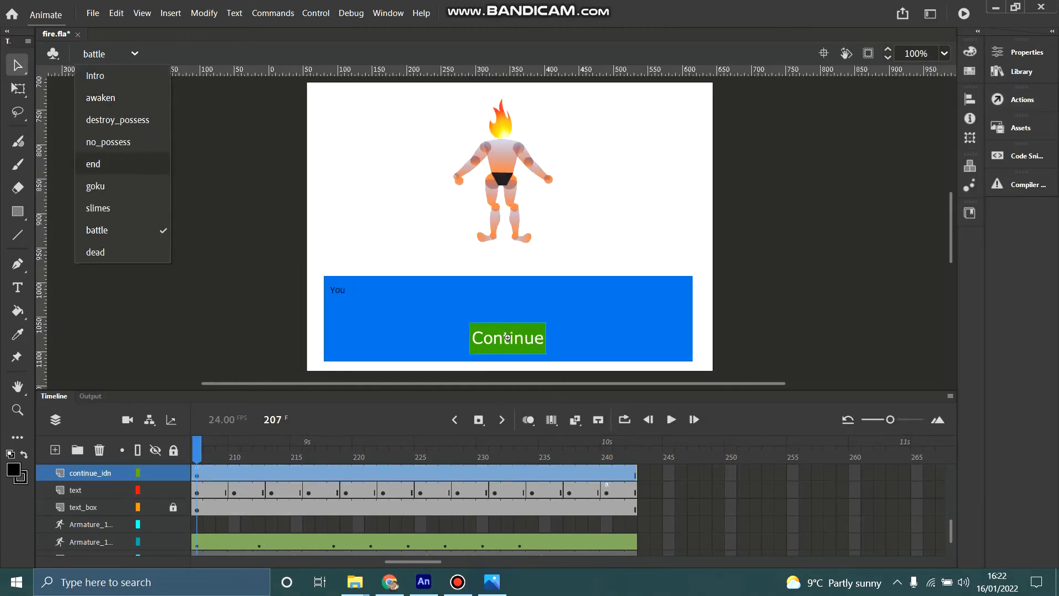
click(96, 251)
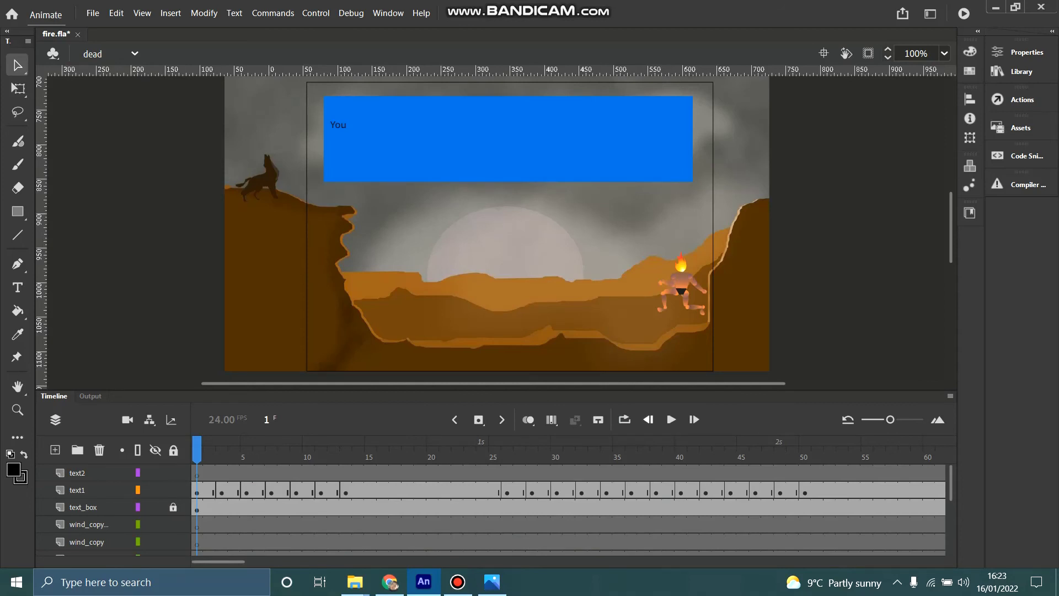
click(671, 419)
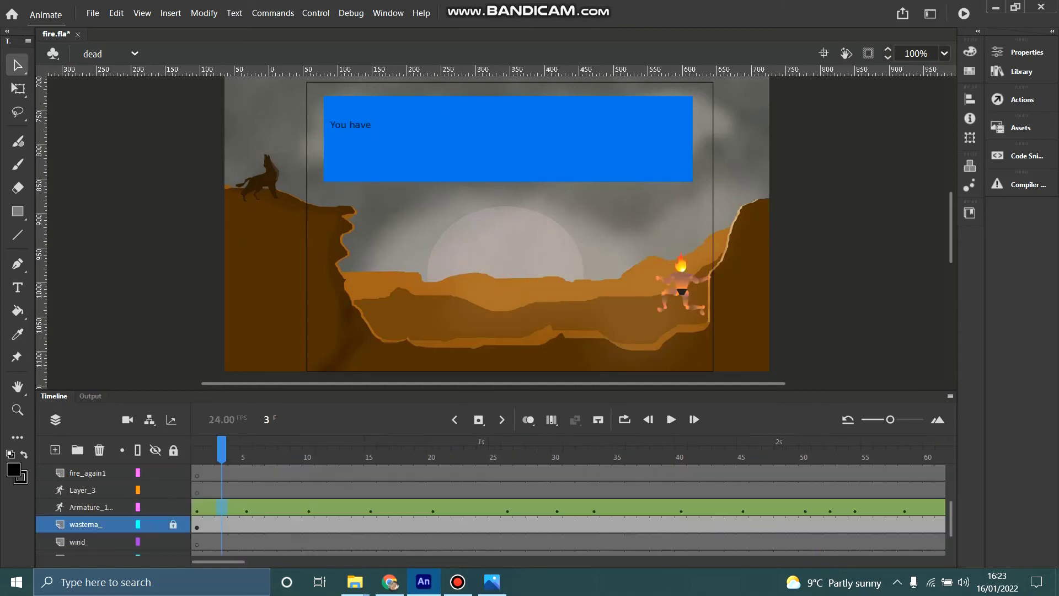
Step: Select the dead scene's armature layer at frame 3, look through the layers above it and play the scene from there
click(221, 507)
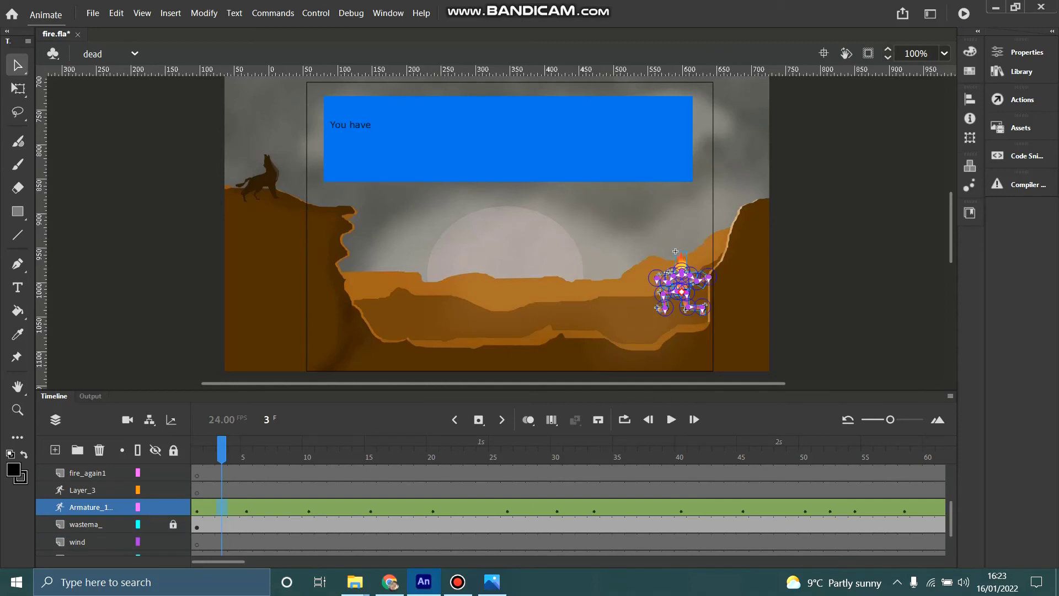
scroll(491, 507, up, 2)
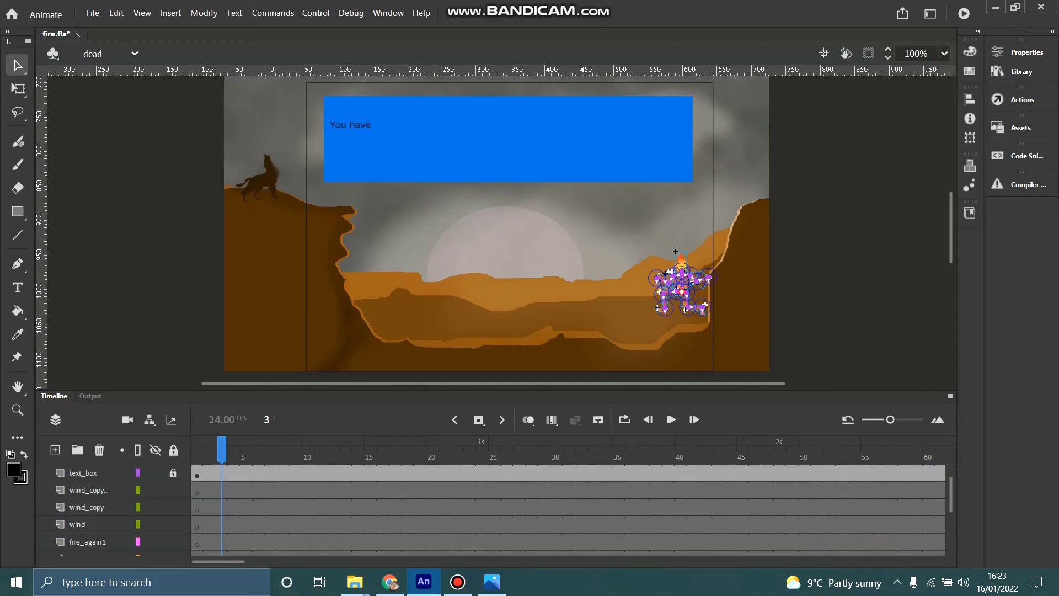
scroll(491, 507, up, 1)
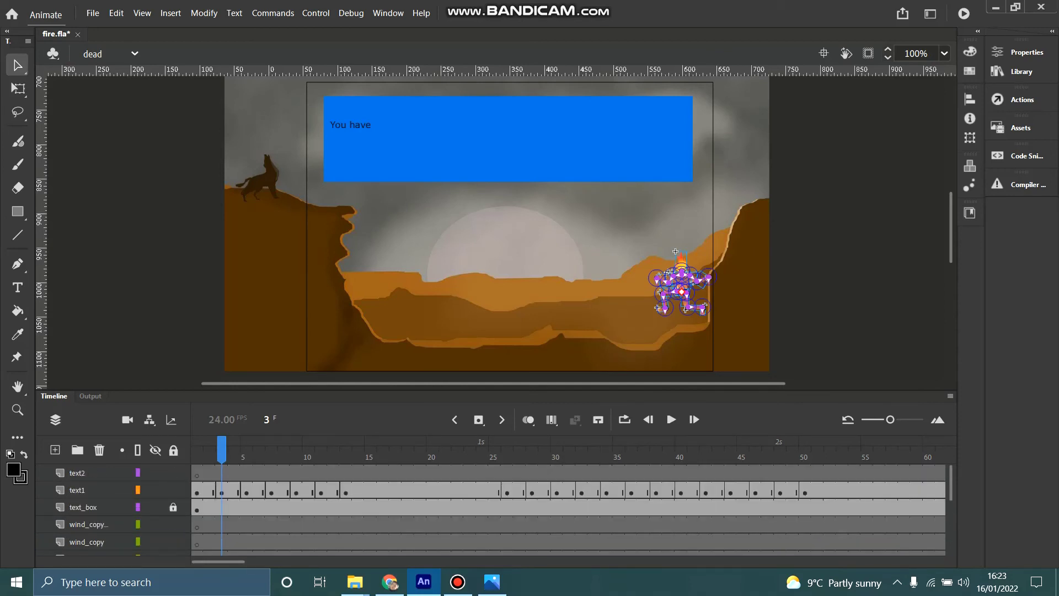
key(Return)
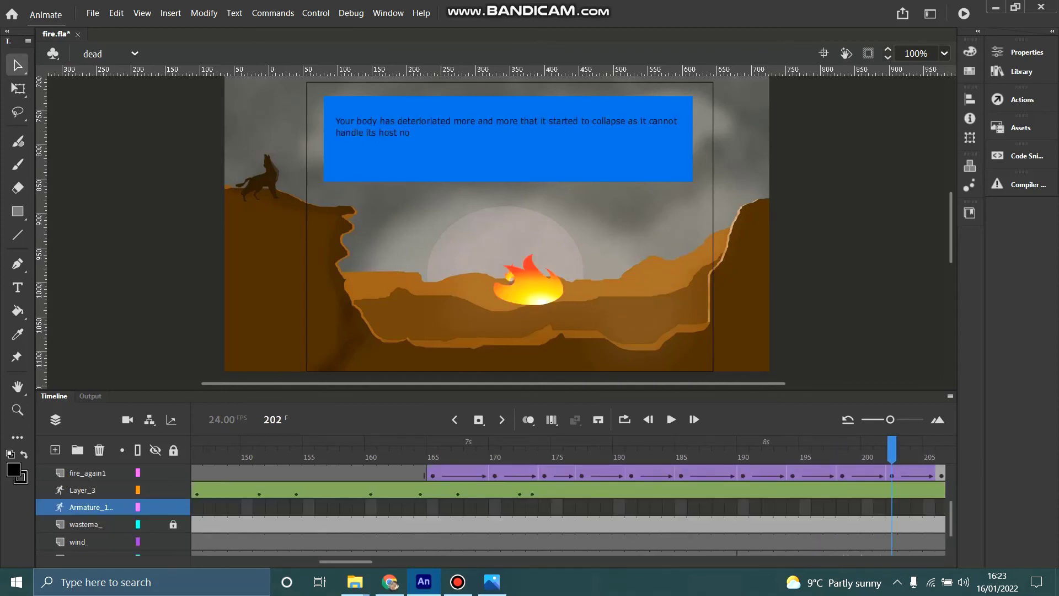
Step: Review the fire_again1 animation from frame 166 and play the dead scene to its last frame, 295
click(445, 473)
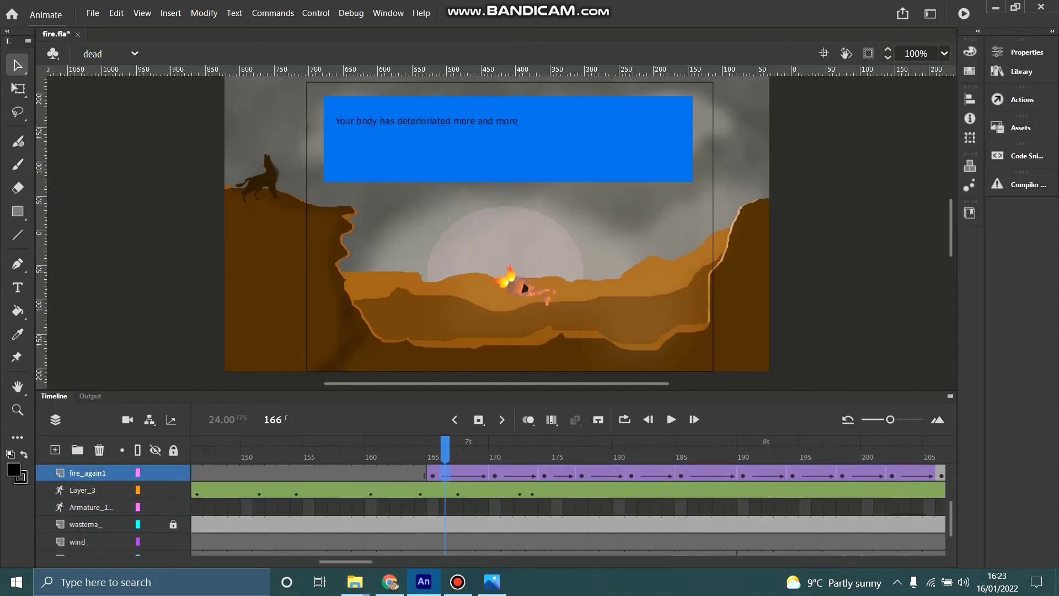
drag(445, 450, 817, 449)
key(Return)
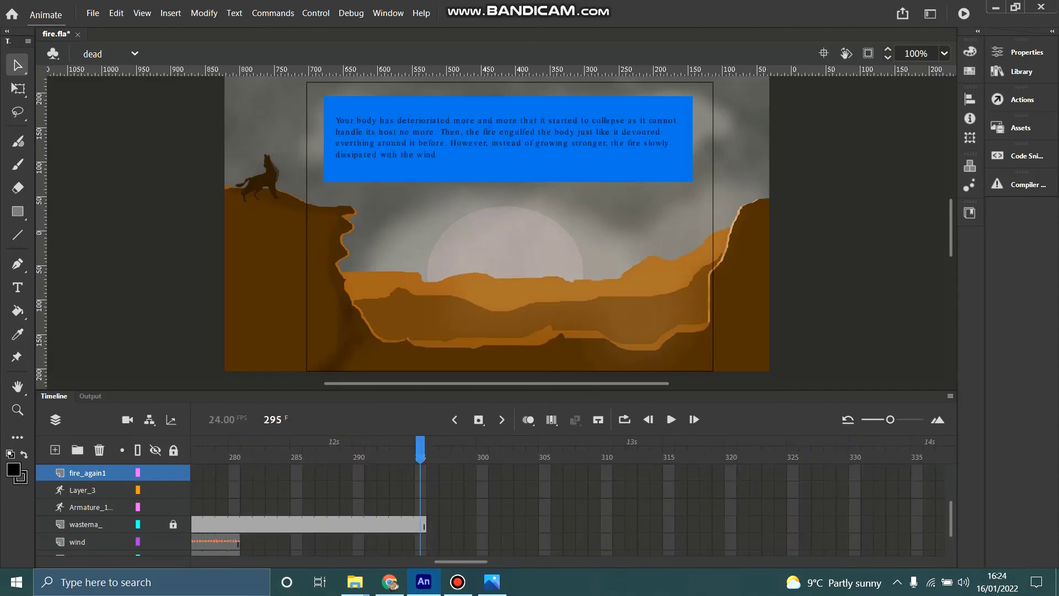
drag(420, 450, 545, 449)
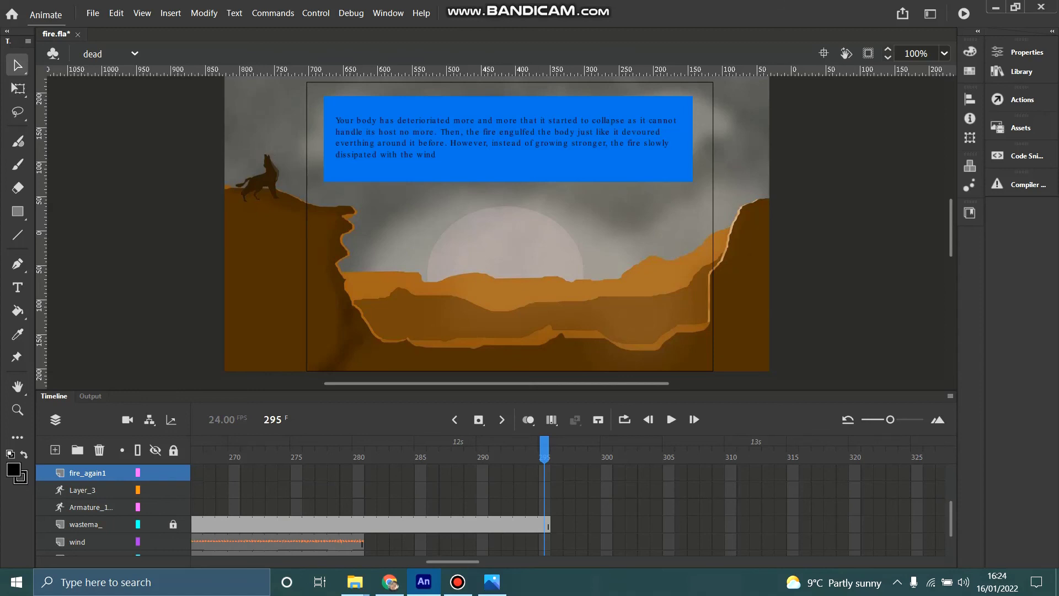
Step: View the script on the dead scene's wastema_ layer at frame 131 that leads to the end scene
key(F9)
scroll(560, 259, down, 10)
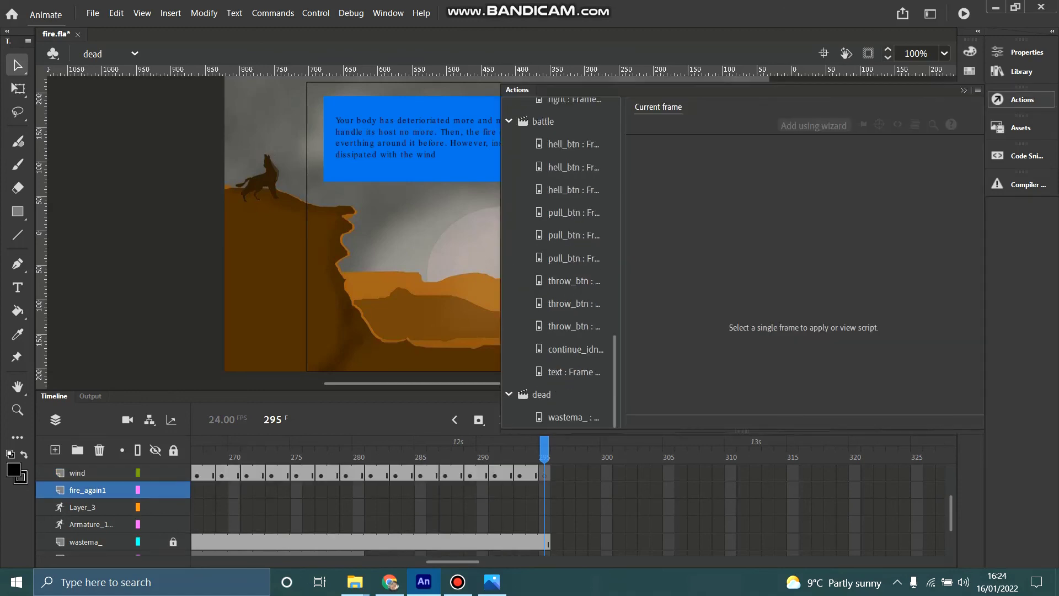
click(568, 417)
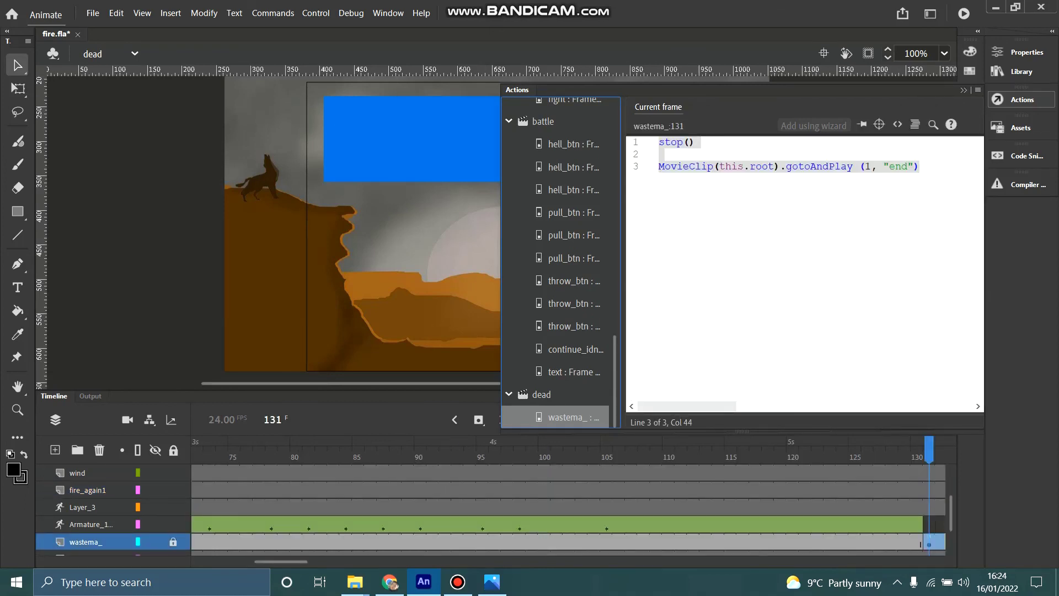
Step: Switch to the end scene and play its animation from frame 1 to frame 50
click(134, 53)
click(110, 163)
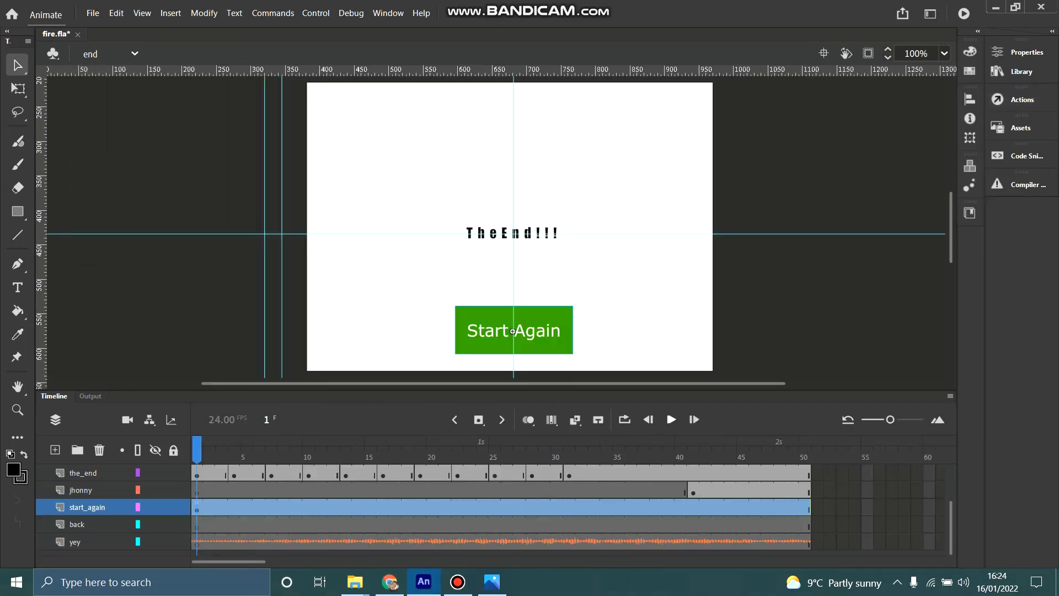
click(671, 419)
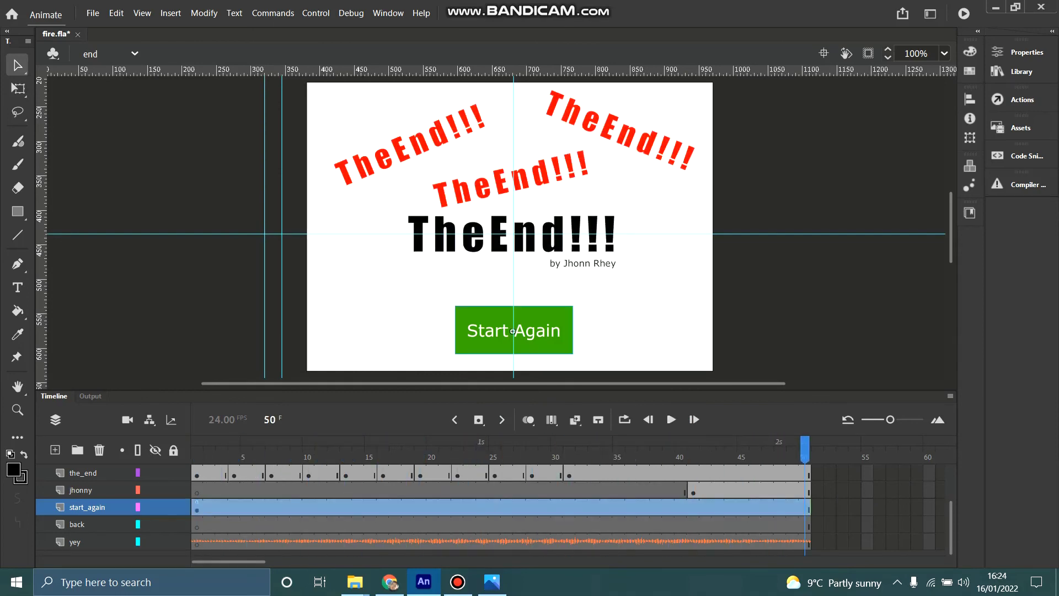
Step: Revisit the destroy_possess scene with its Yes and No choices and the end scene, and return to the Intro scene
click(134, 53)
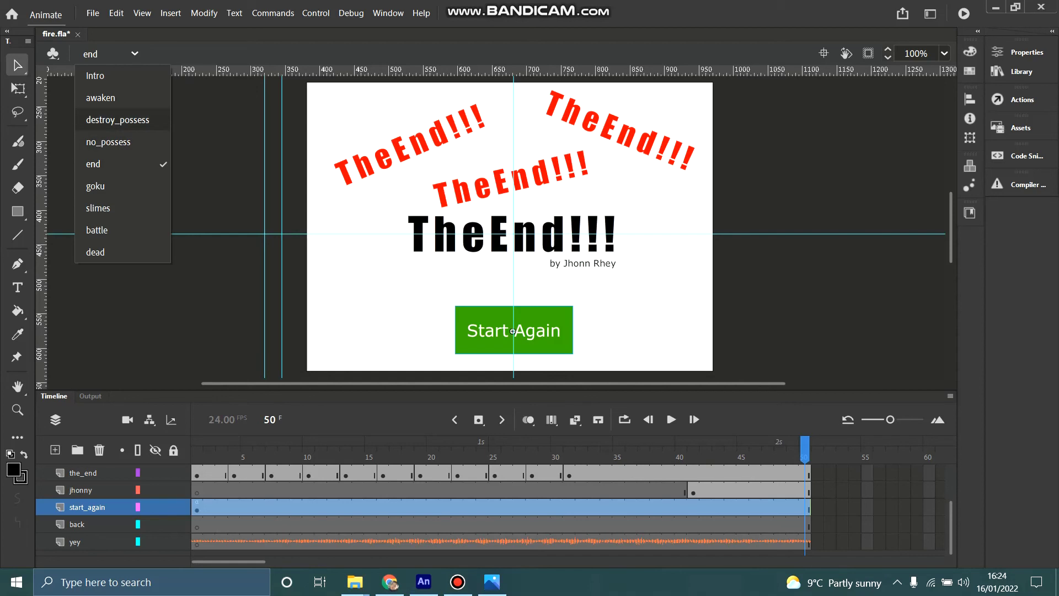
click(118, 120)
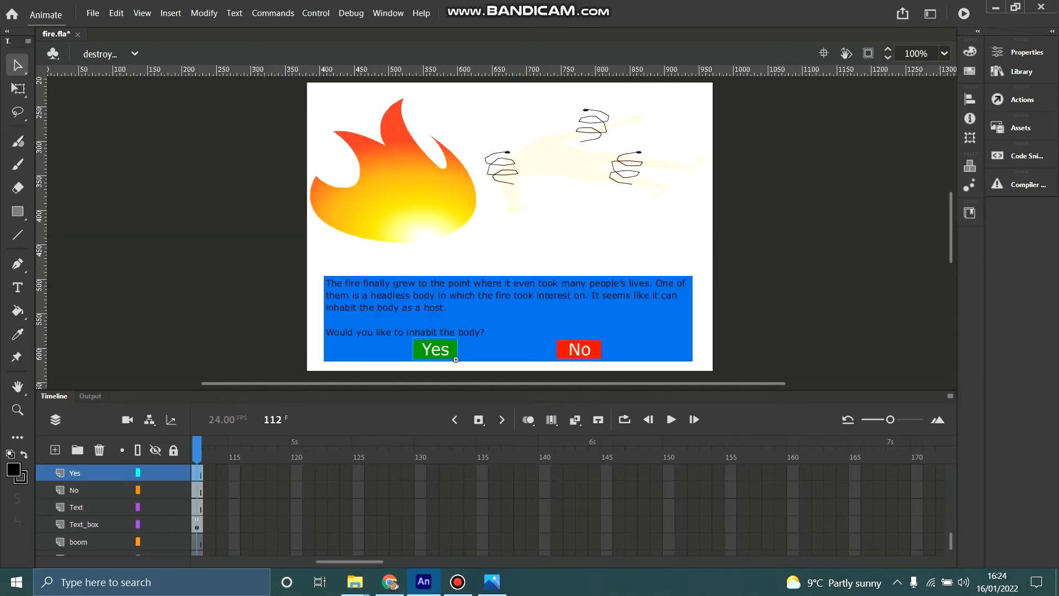
click(134, 53)
click(110, 164)
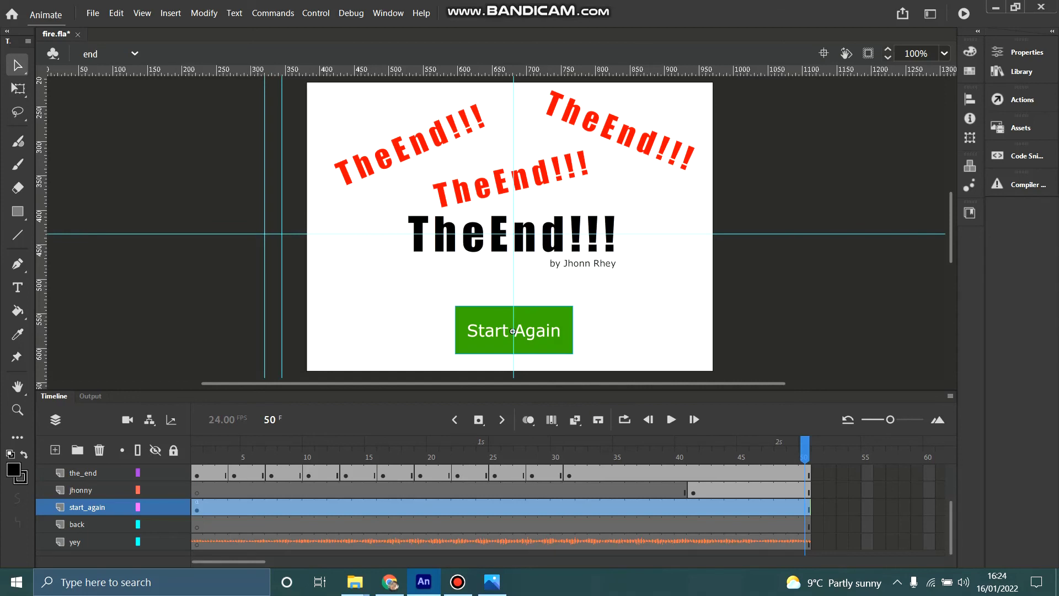
click(134, 53)
click(102, 74)
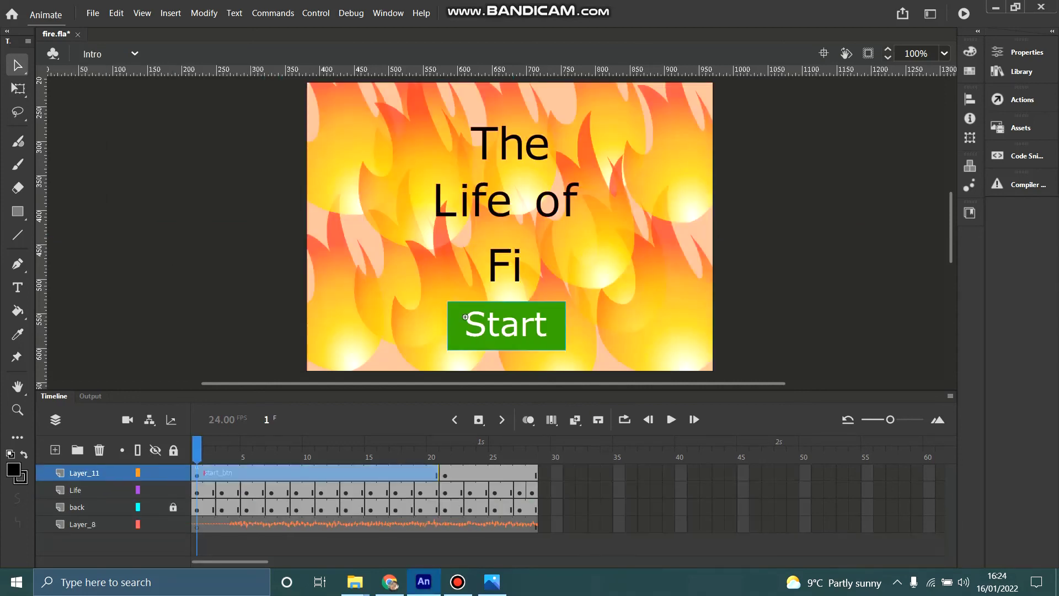